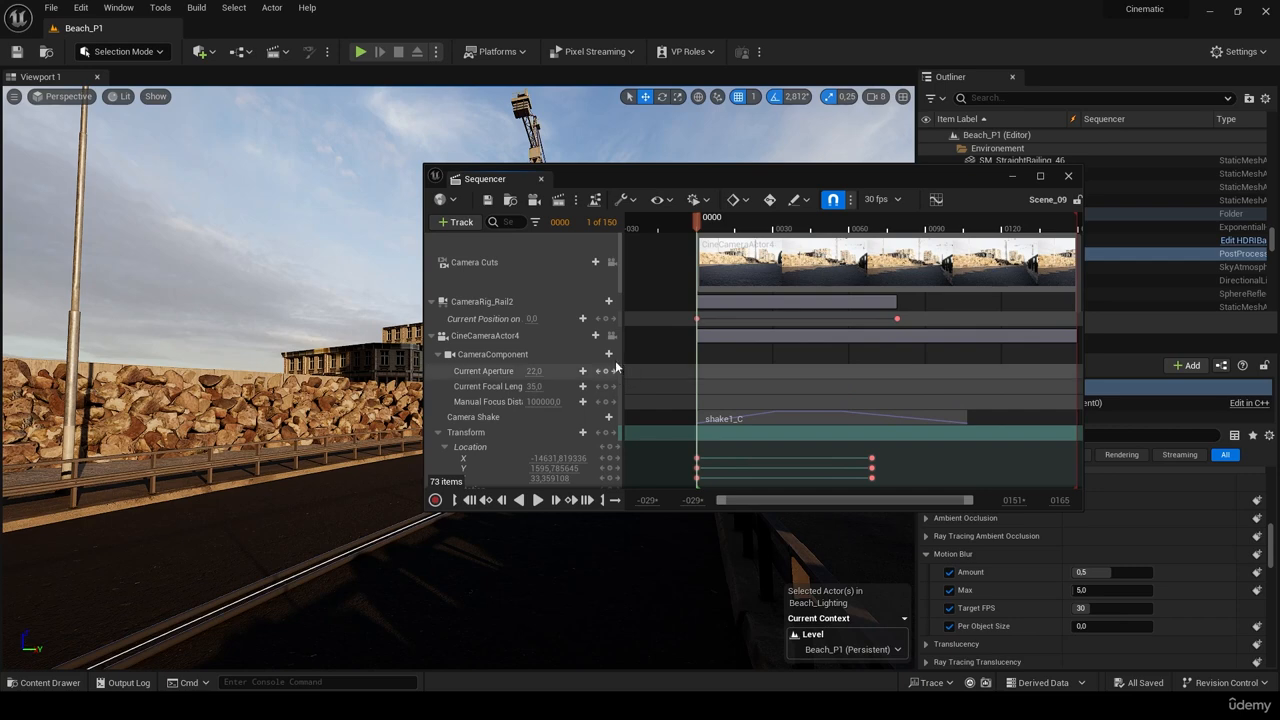
- Add a Scene_09 job to the Movie Render Queue and open its Unsaved Config settings
left_click_drag(565, 174, 600, 194)
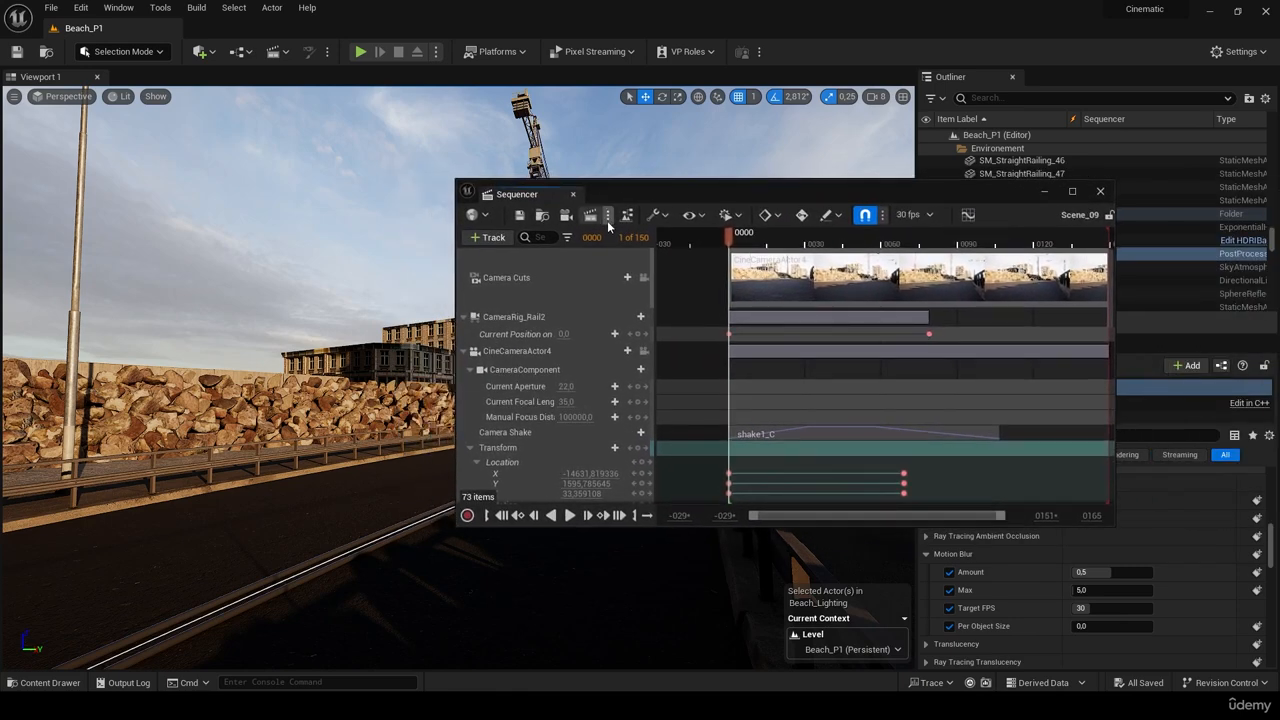
left_click(589, 216)
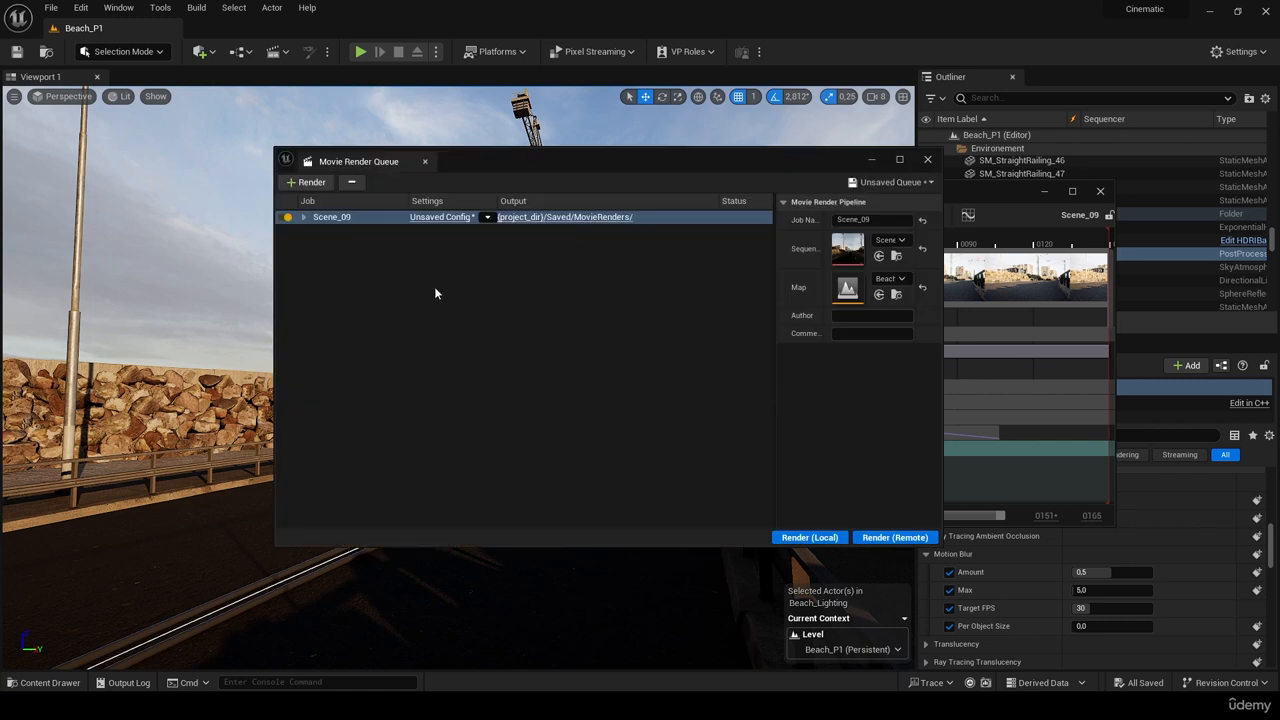
left_click_drag(375, 165, 478, 174)
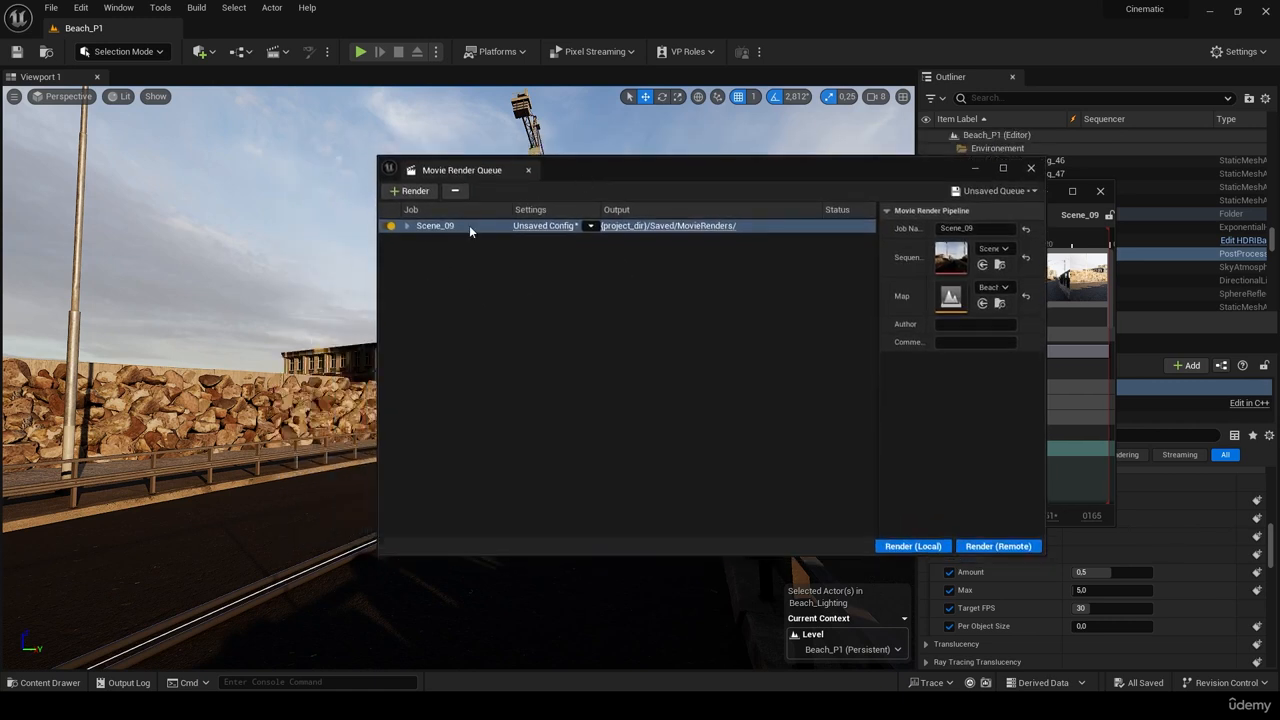
left_click(555, 226)
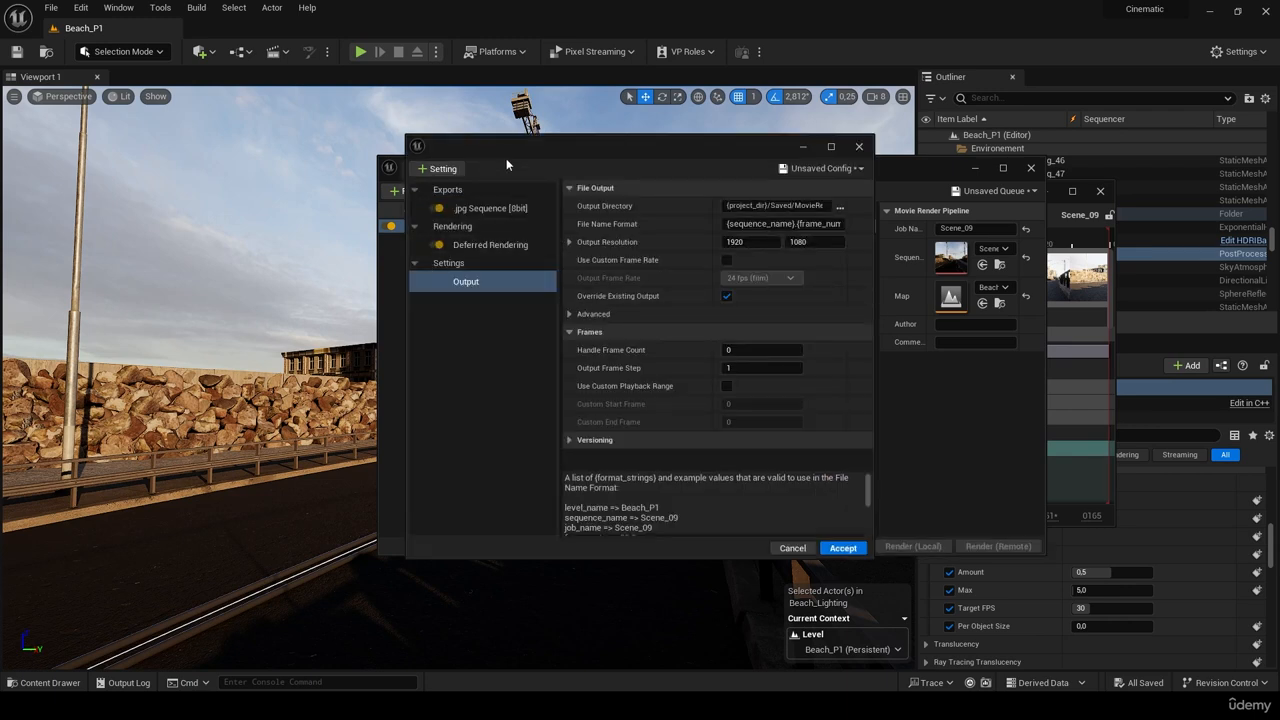
- Delete the jpg Sequence and Deferred Rendering settings from the job
left_click(514, 210)
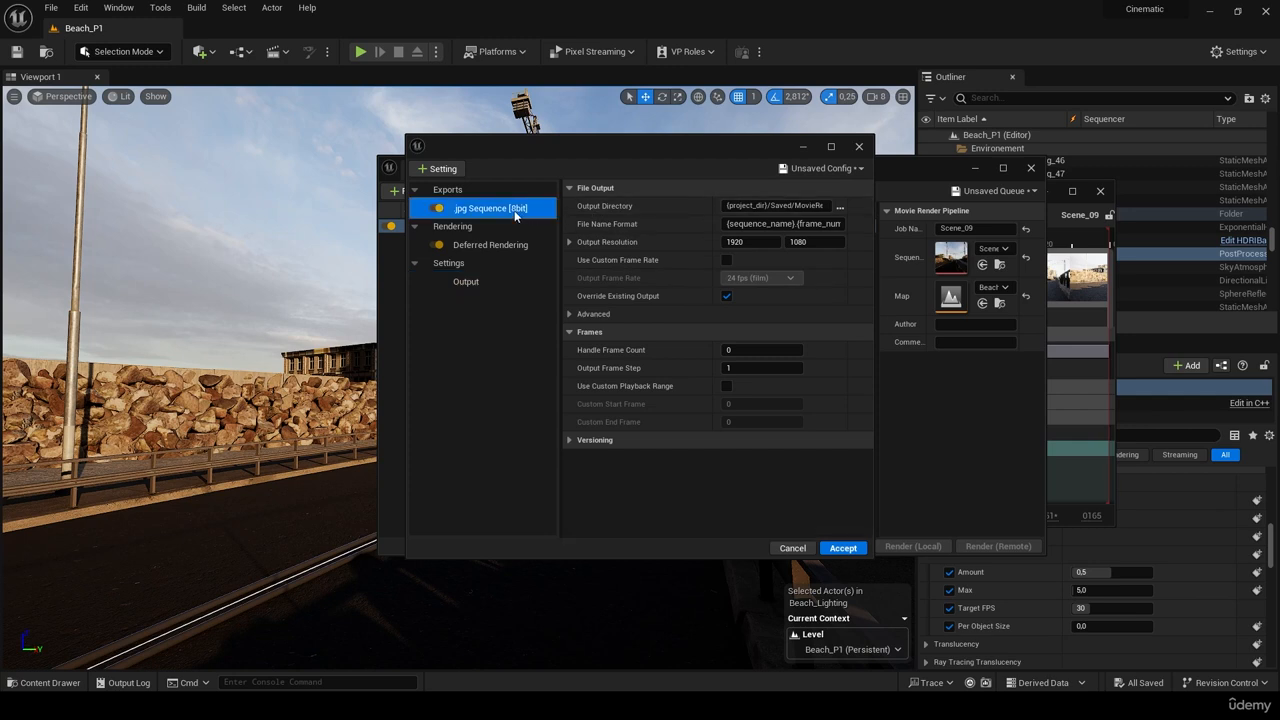
key("Delete")
left_click(512, 210)
key("Delete")
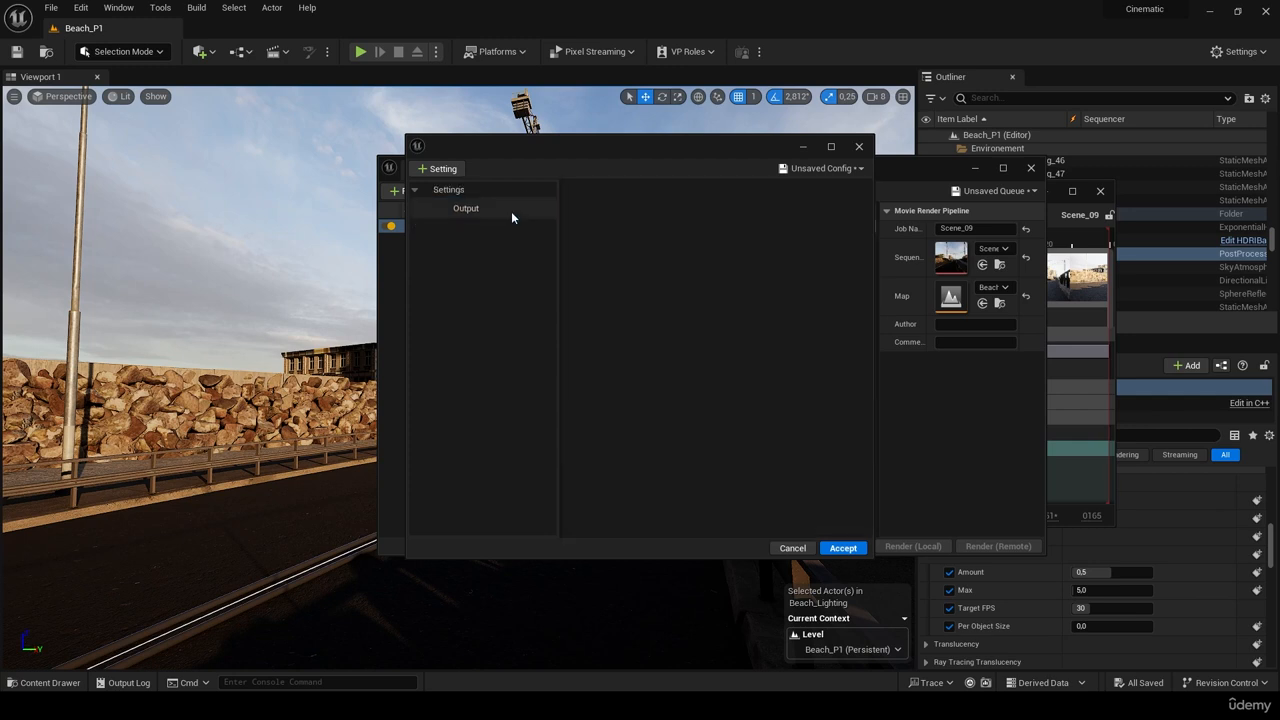
- Add Anti-aliasing, Console Variables, Game Overrides and .exr Sequence [16bit] settings to the job
left_click(452, 169)
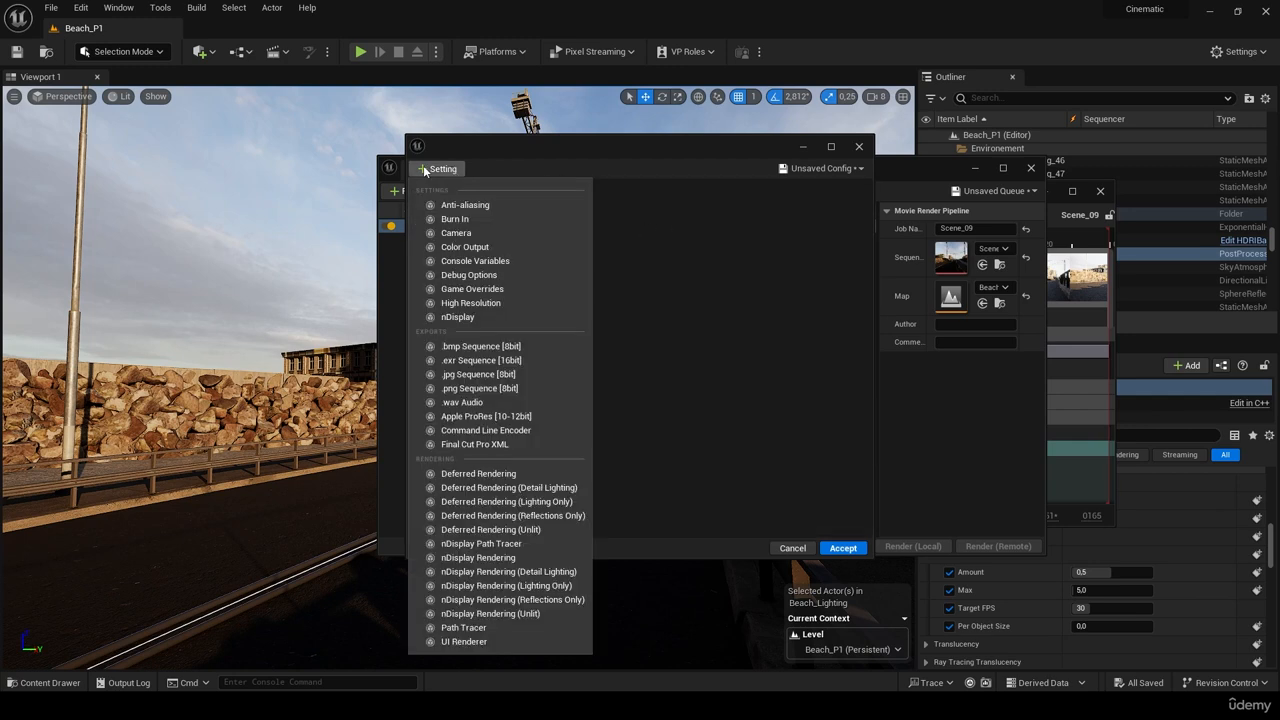
left_click(455, 204)
left_click(441, 170)
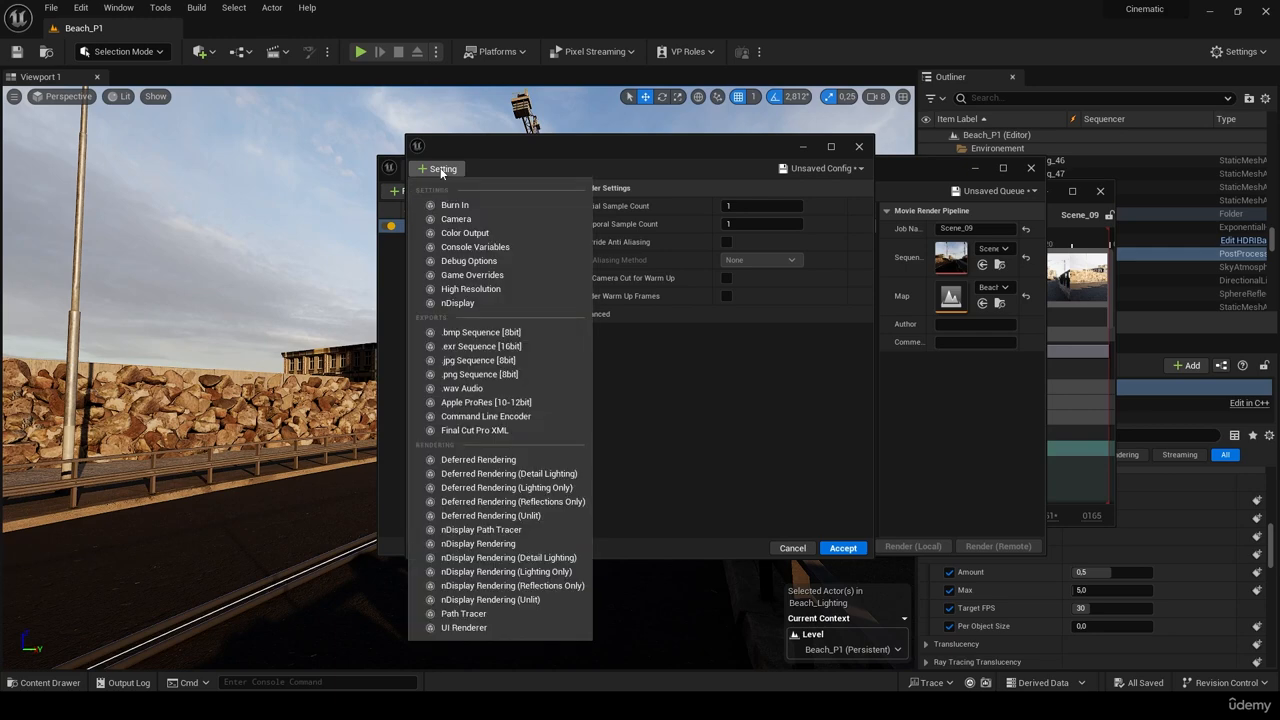
left_click(455, 247)
left_click(430, 174)
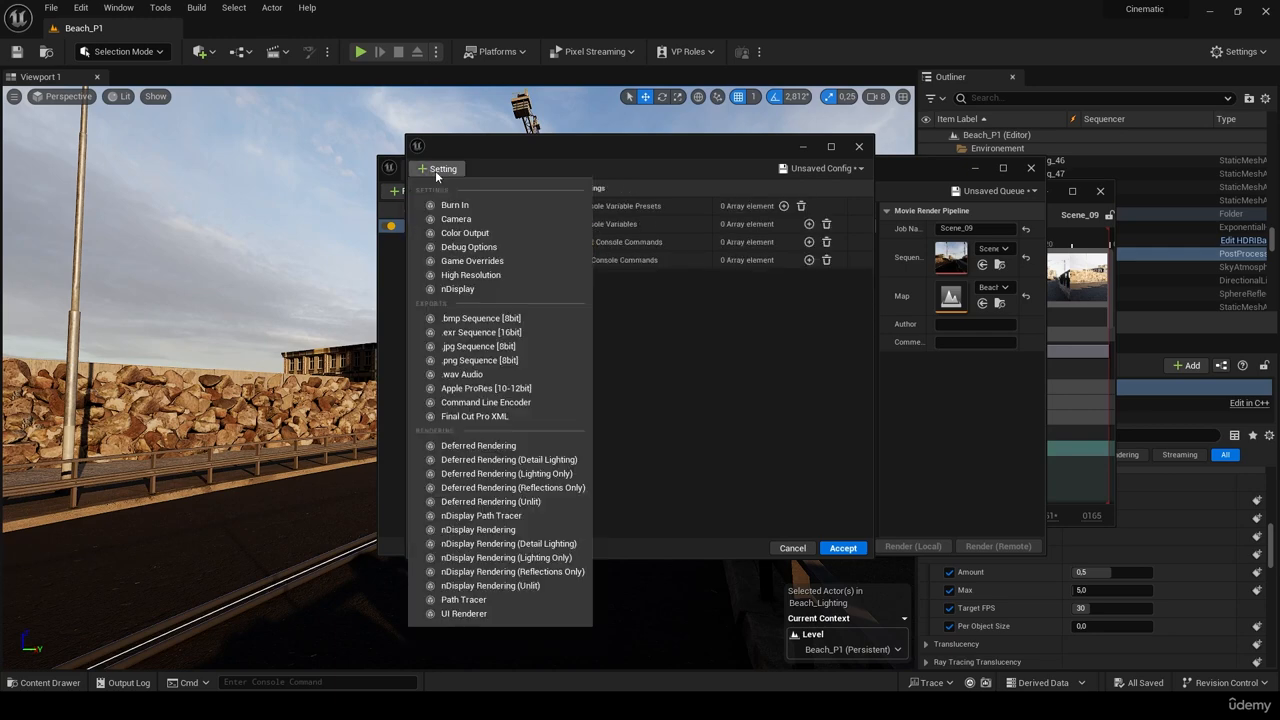
left_click(490, 263)
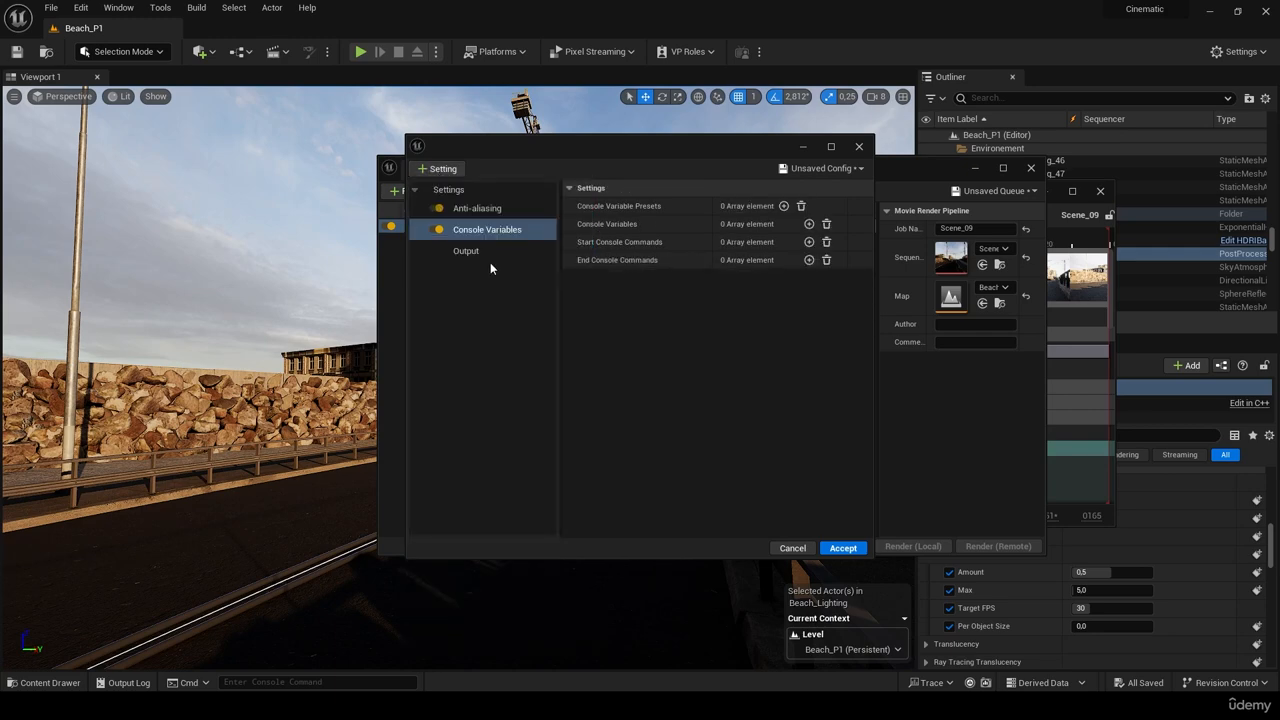
left_click(441, 168)
left_click(500, 325)
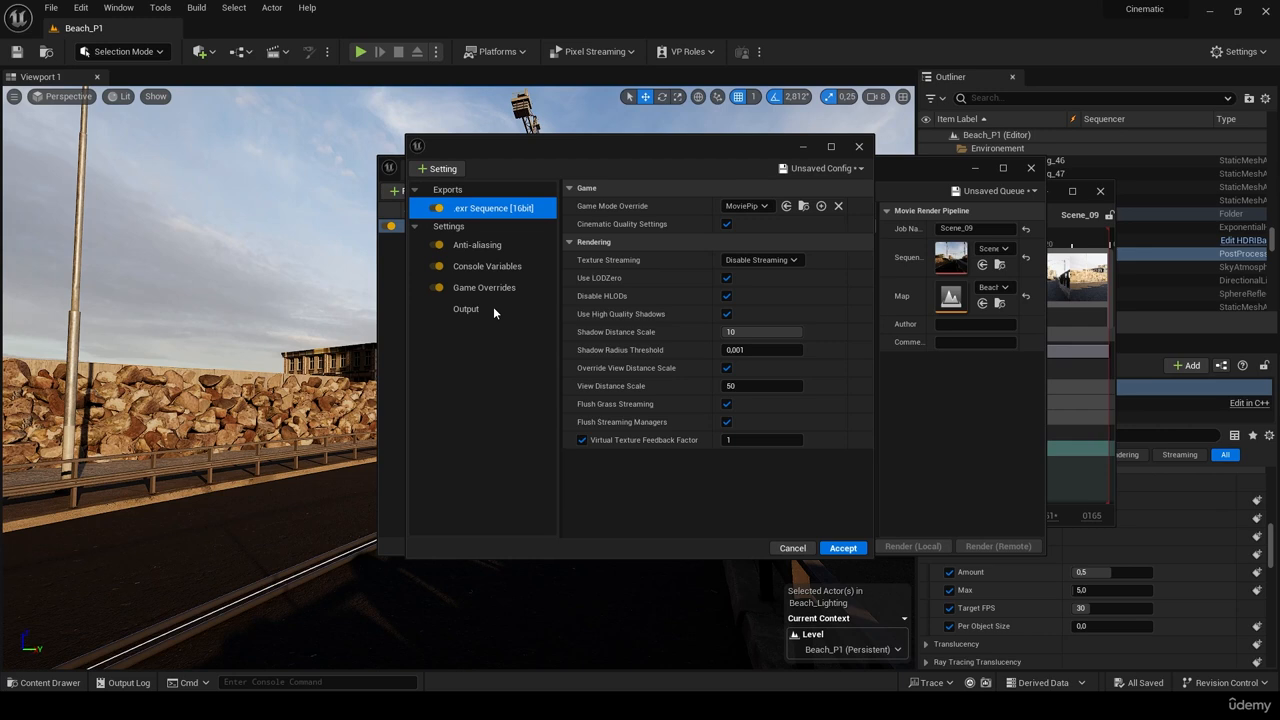
left_click(441, 168)
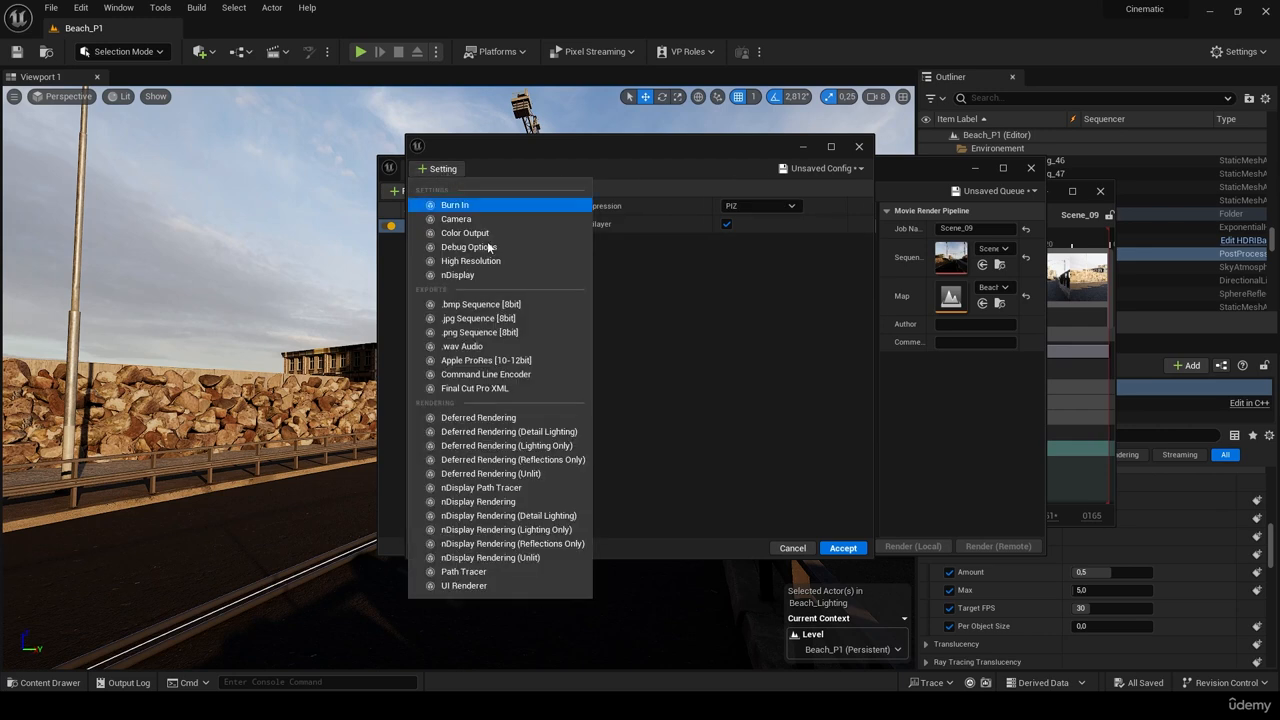
- Add a Path Tracer pass with Reference Motion Blur and Use 32Bit Post Process Materials enabled
left_click(478, 571)
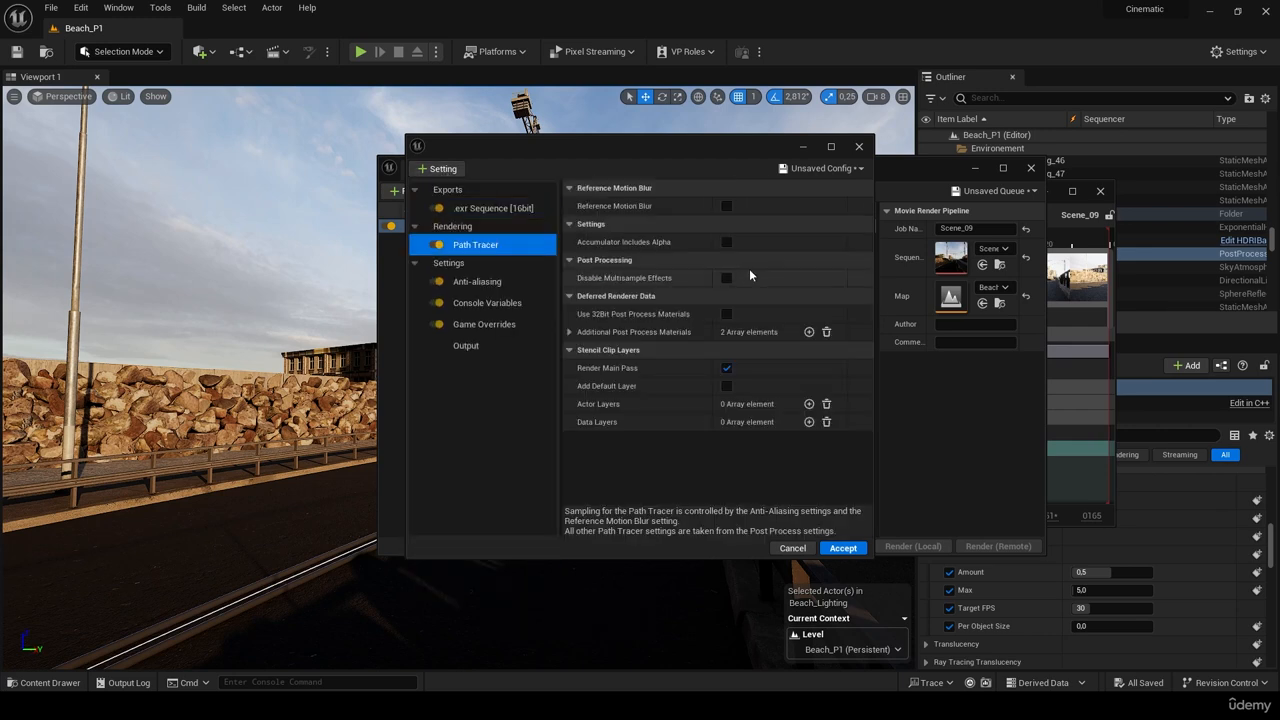
left_click(726, 207)
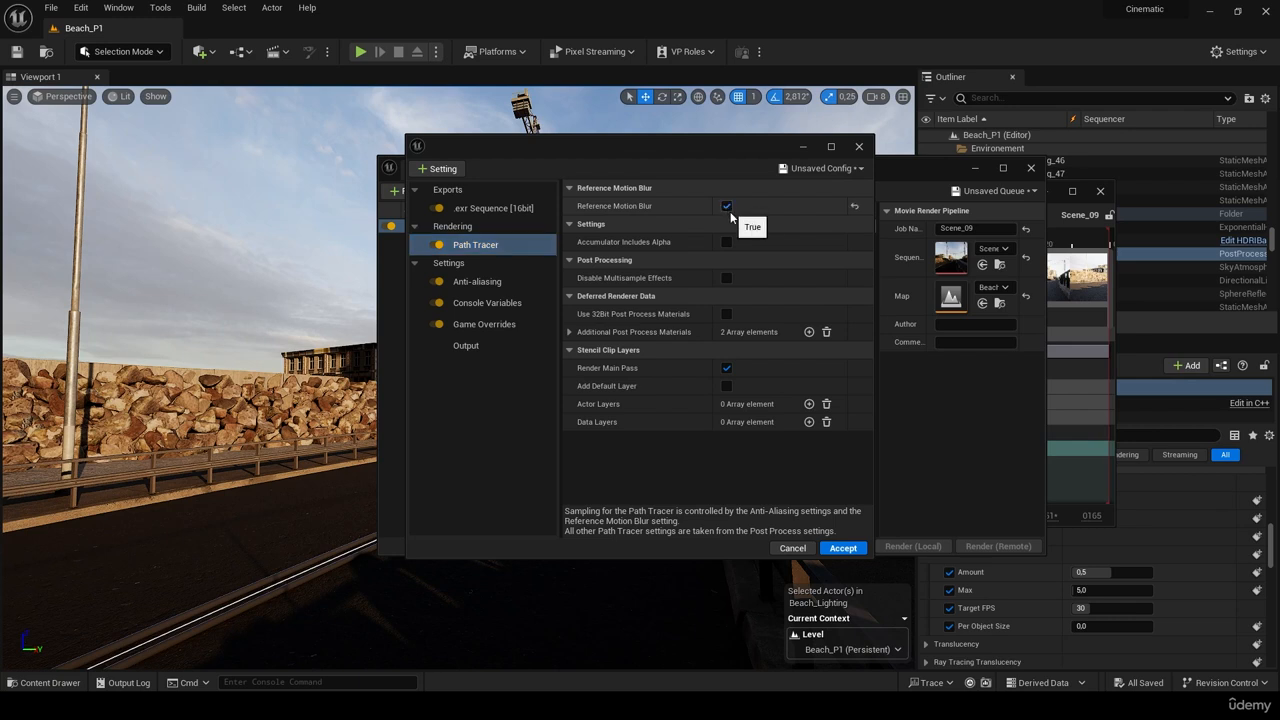
left_click(726, 314)
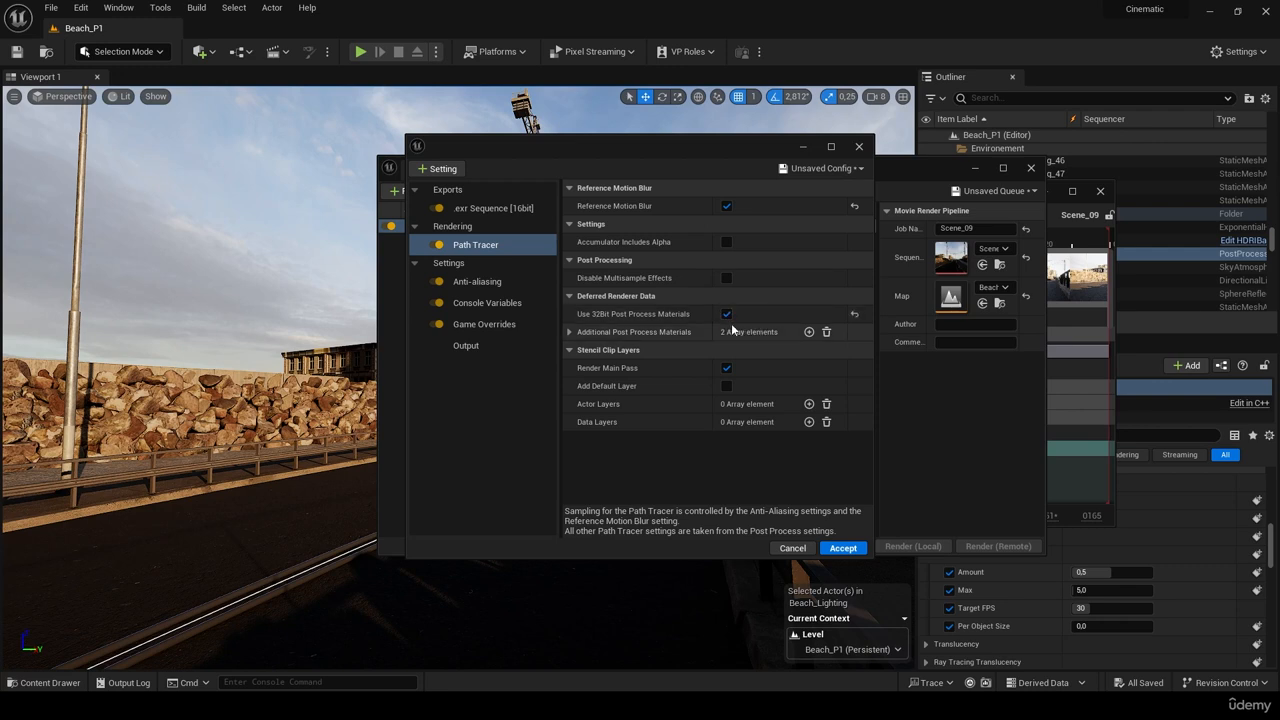
left_click(475, 281)
- Set Spatial Sample Count 64 and Temporal Sample Count 16, and enable Override Anti Aliasing
left_click(729, 207)
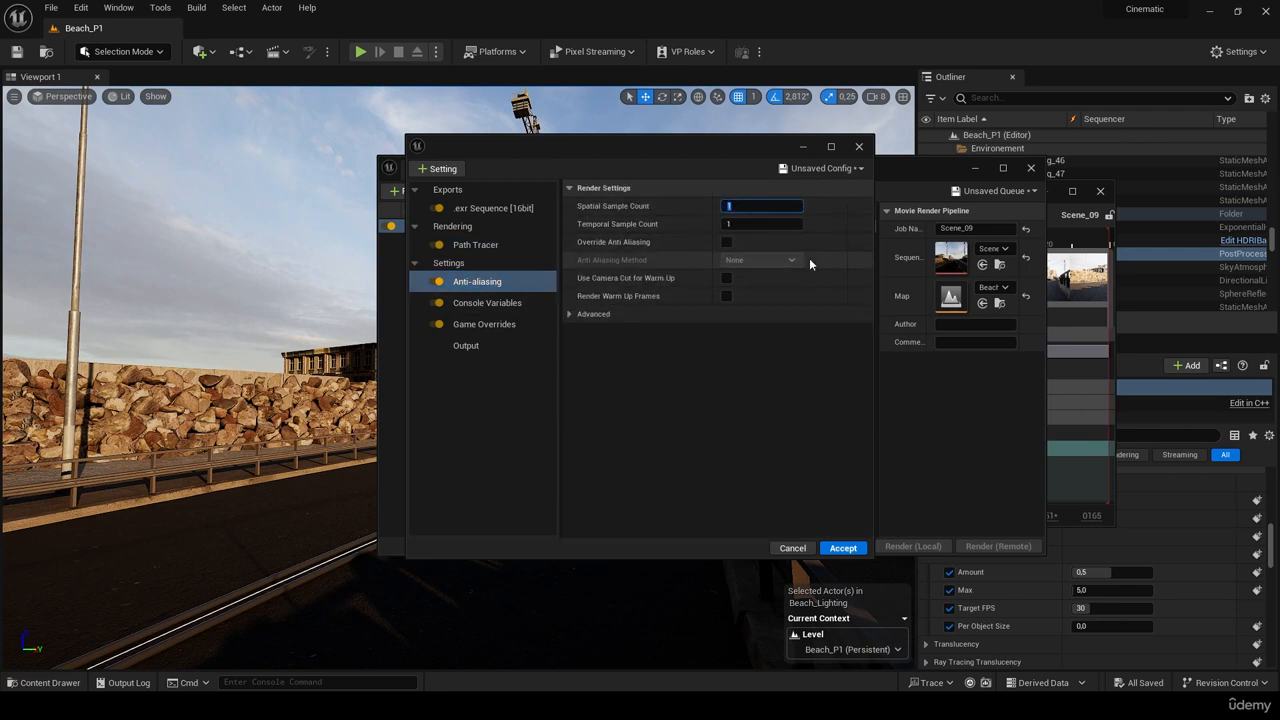
type("64")
key("Tab")
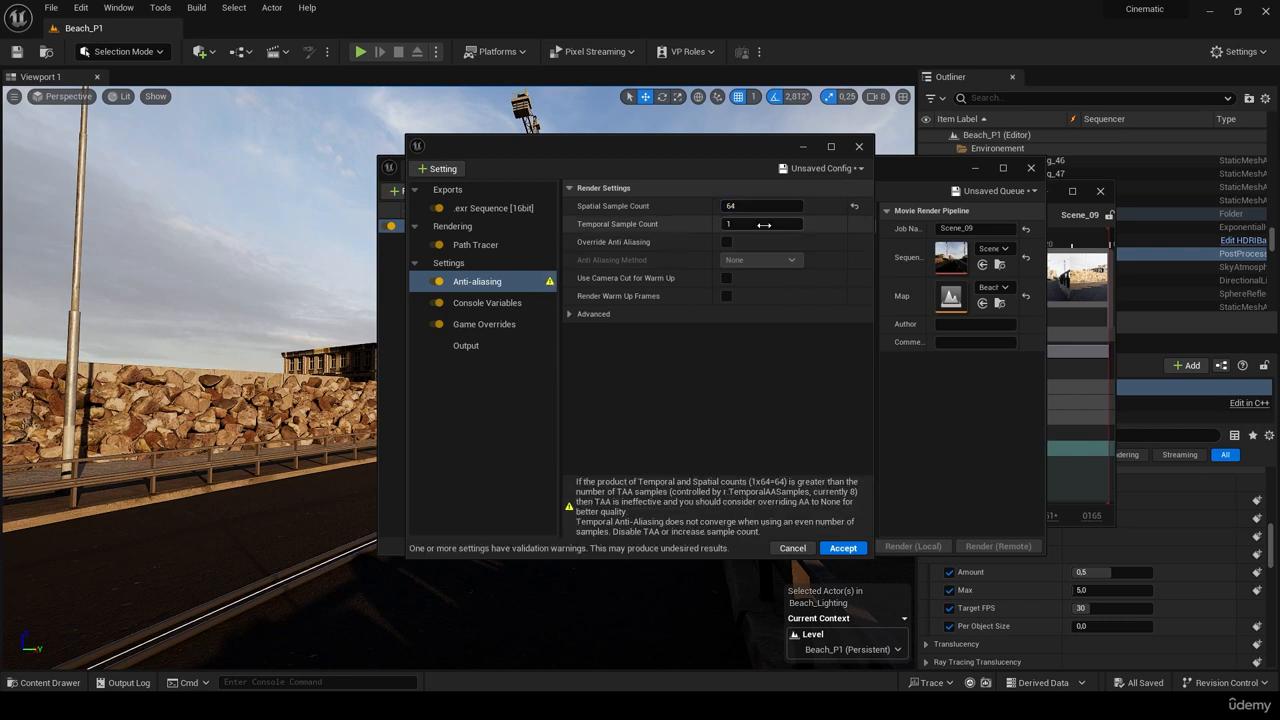
type("6")
key("Return")
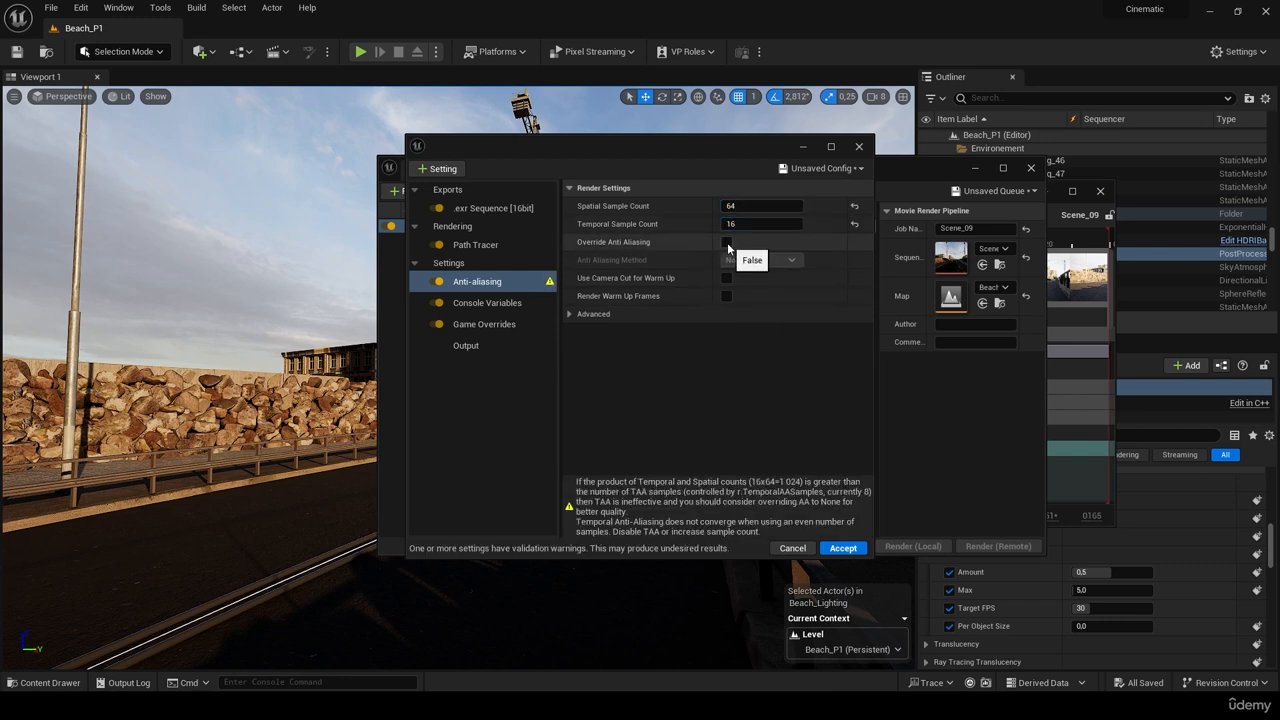
left_click(728, 243)
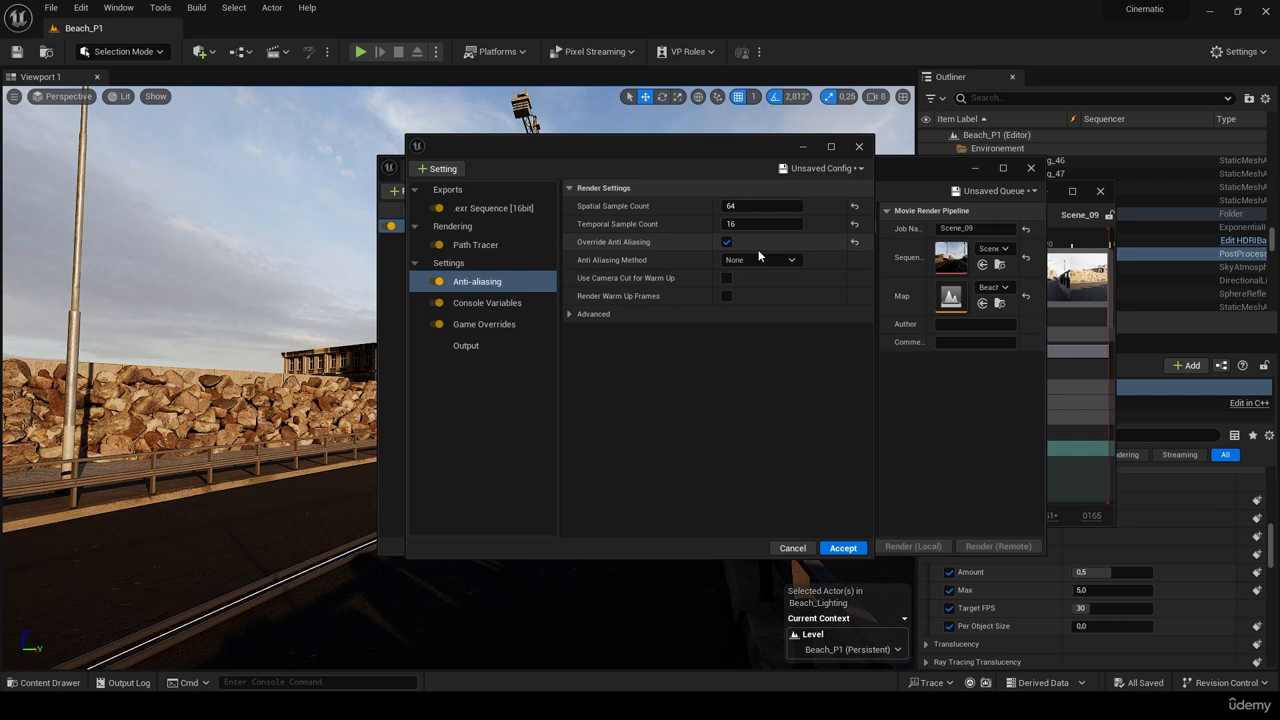
- Try anti-aliasing values of 16 spatial and 4 temporal samples
left_click(764, 207)
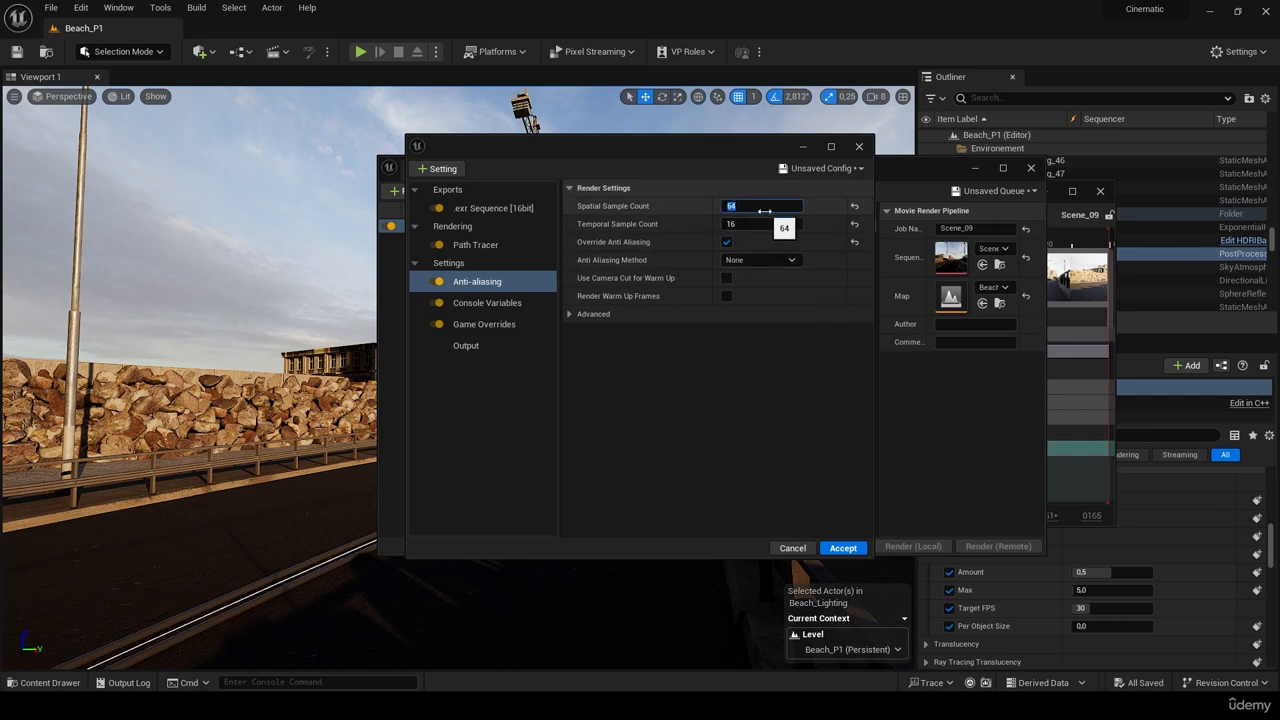
type("16")
key("Tab")
type("4")
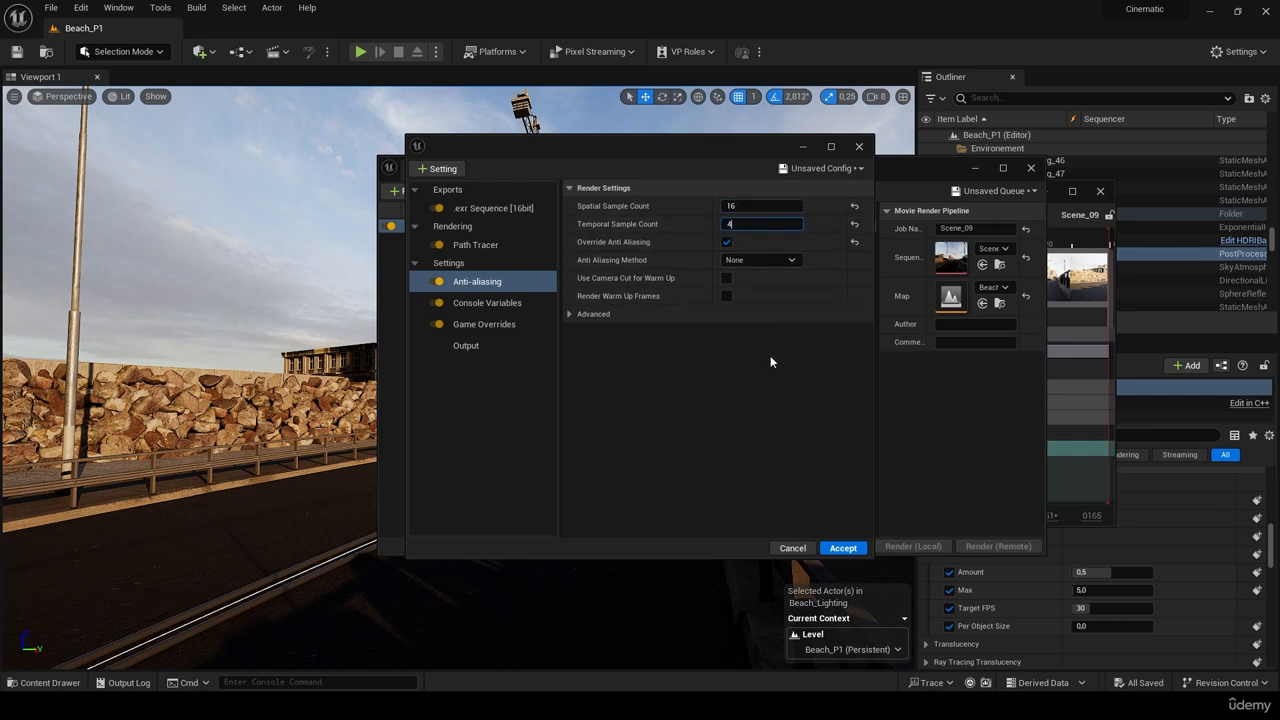
key("Return")
- Settle the anti-aliasing at Spatial Sample Count 64 and Temporal Sample Count 16
left_click(753, 202)
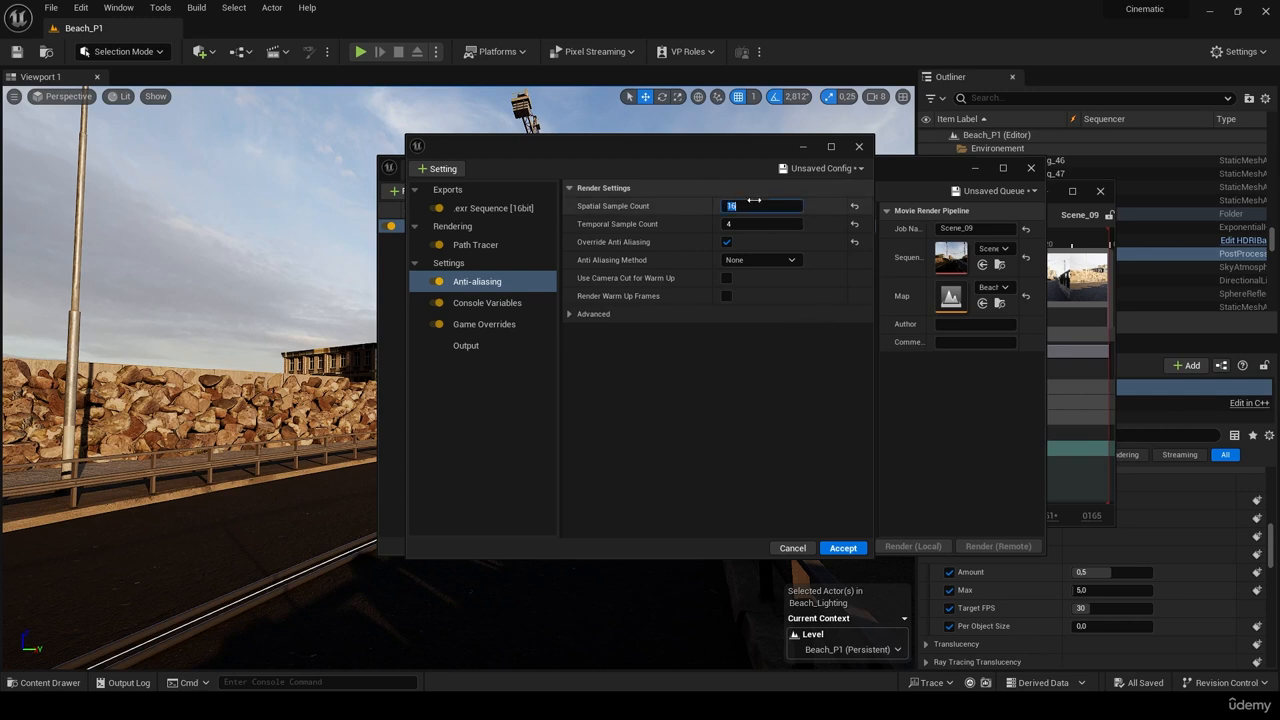
type("64")
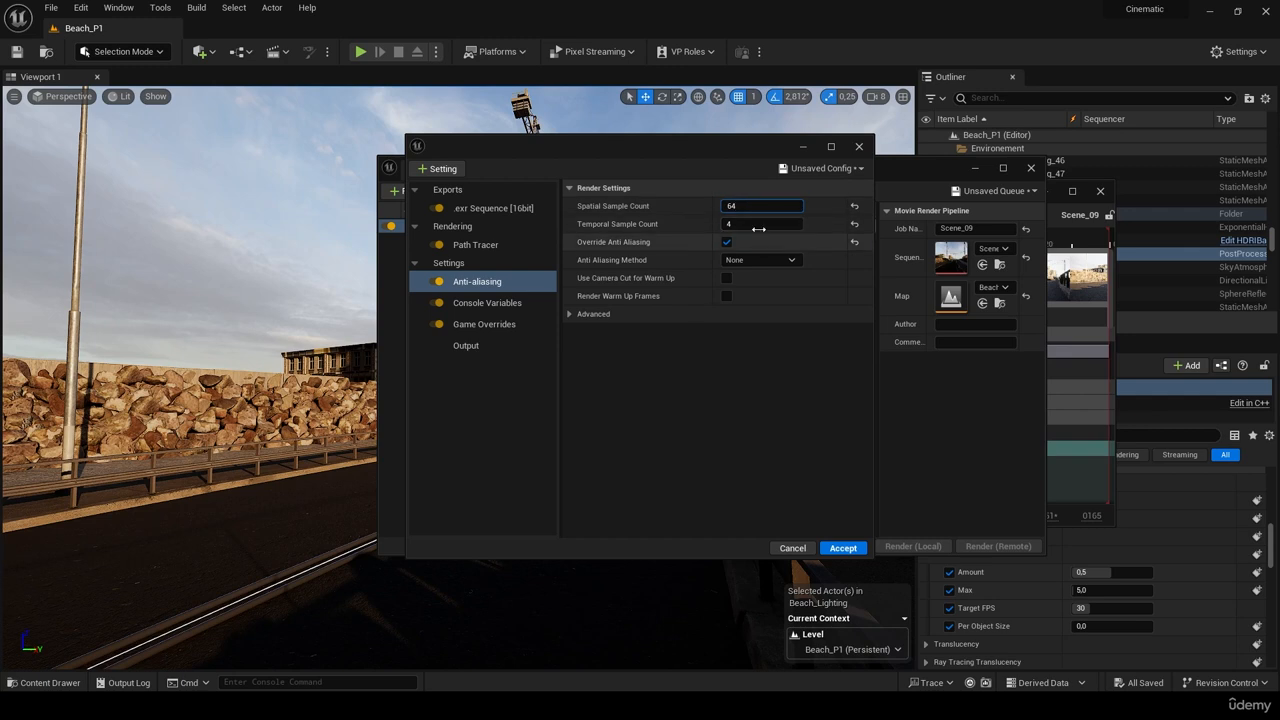
left_click(758, 224)
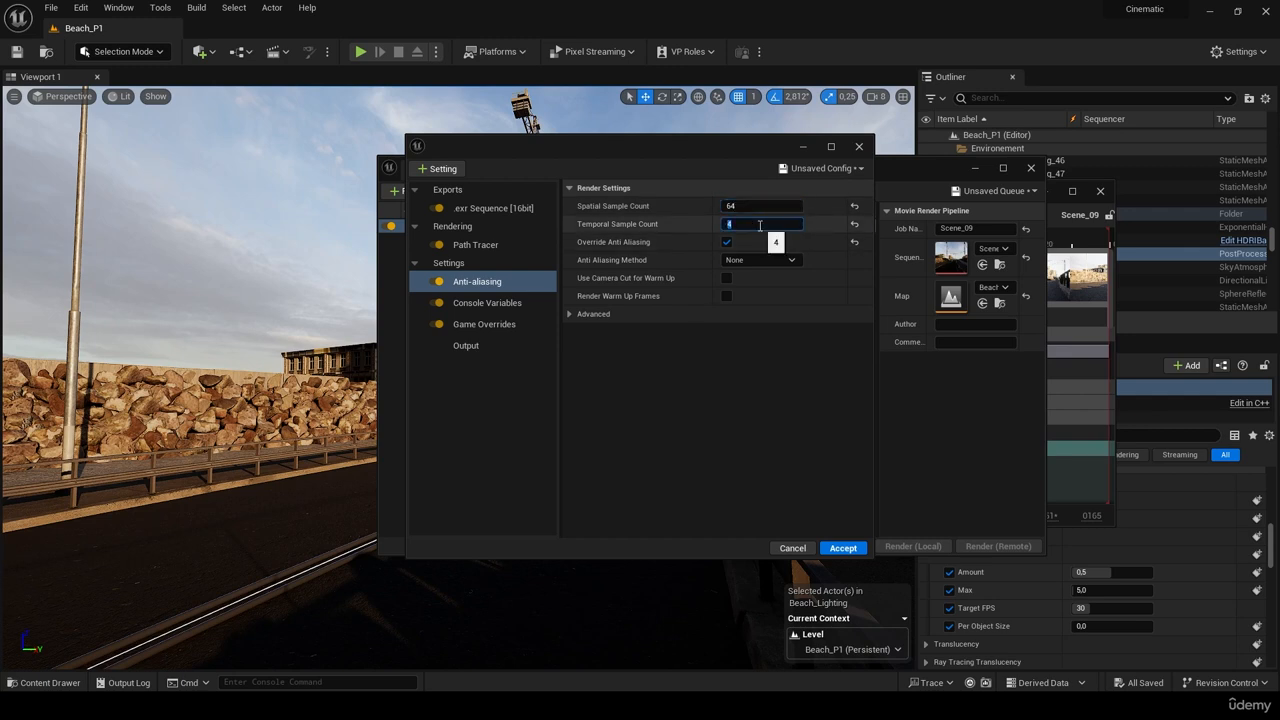
type("16")
key("Return")
left_click(748, 223)
type("32")
key("Return")
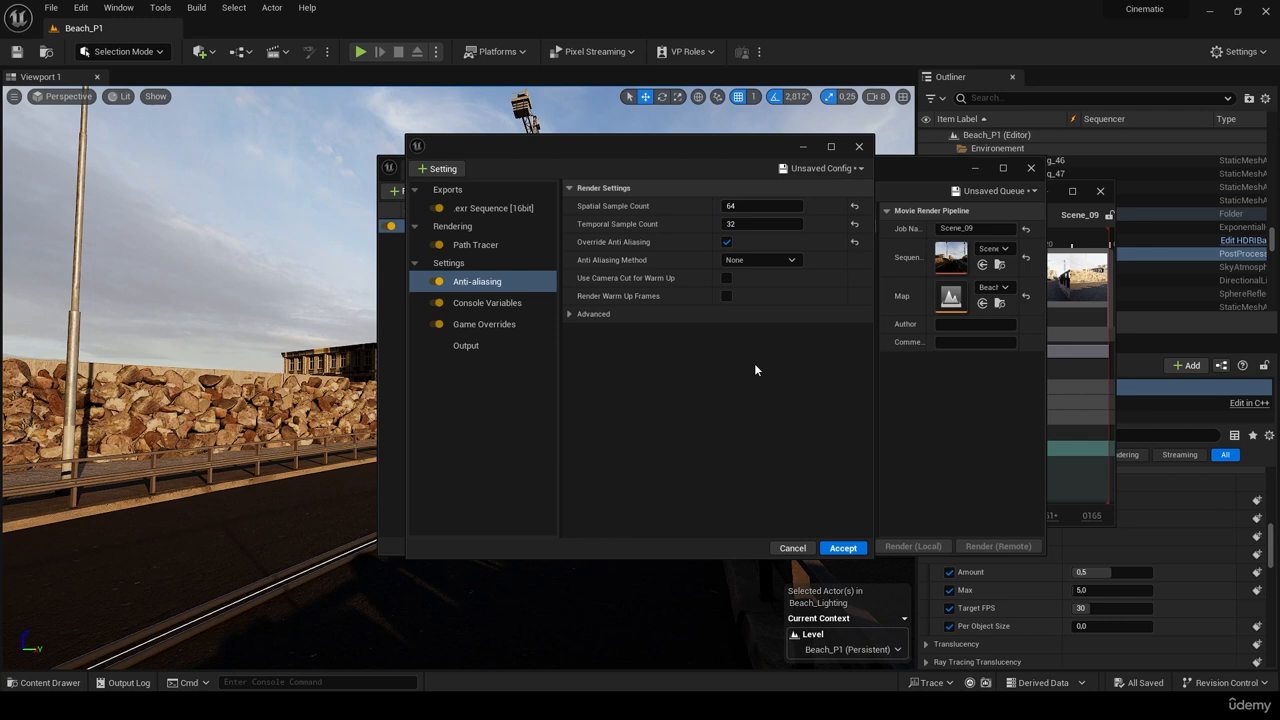
left_click(760, 224)
type("16")
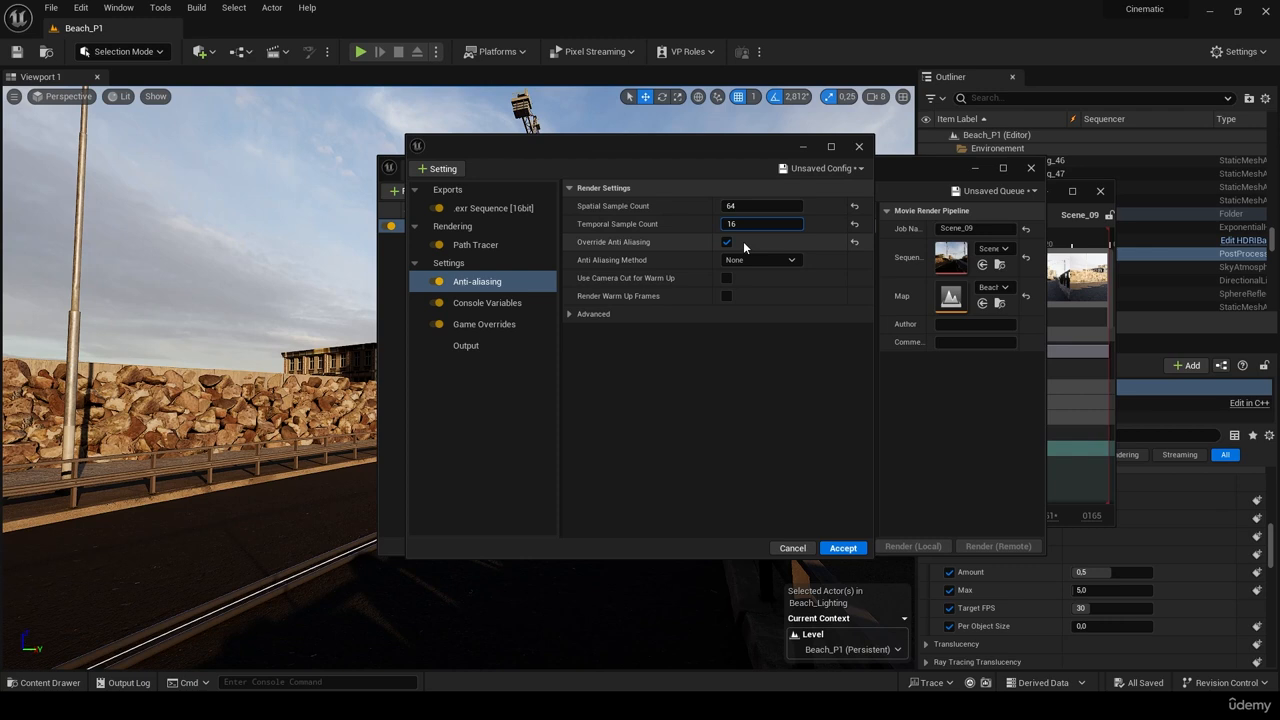
left_click(761, 384)
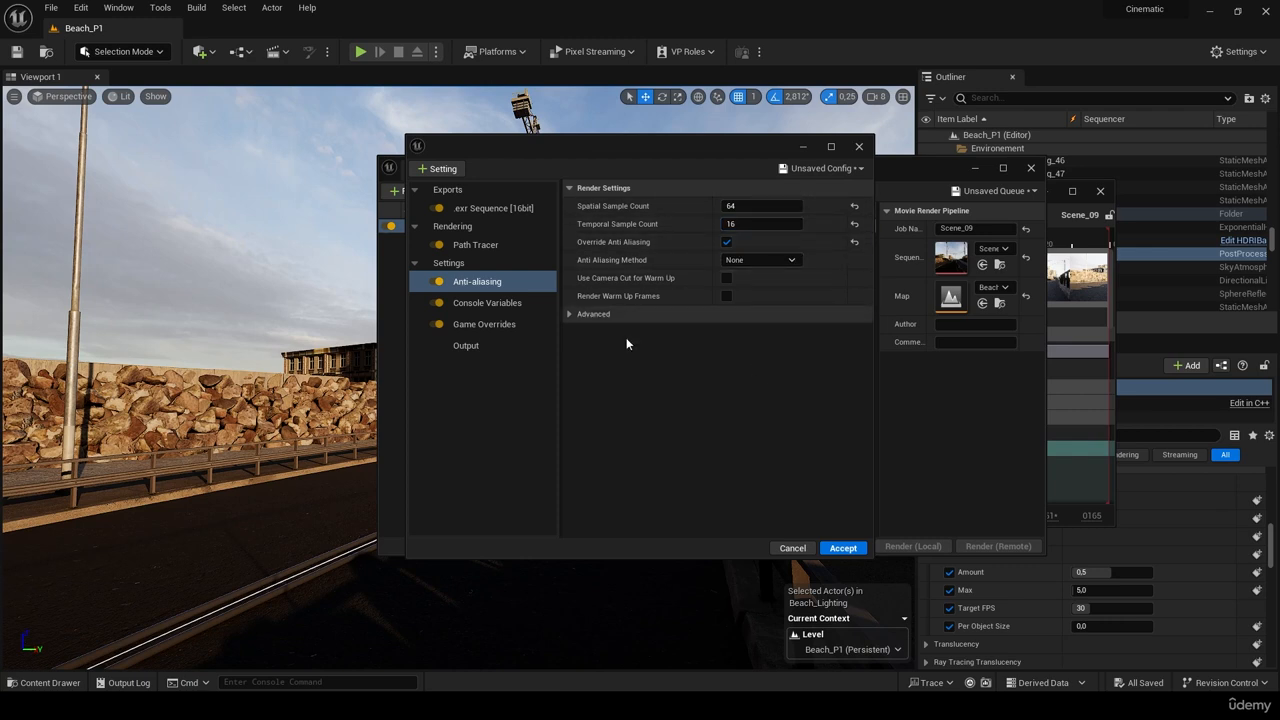
- Fill the Console Variables page with ten empty entries using Add Element
left_click(524, 308)
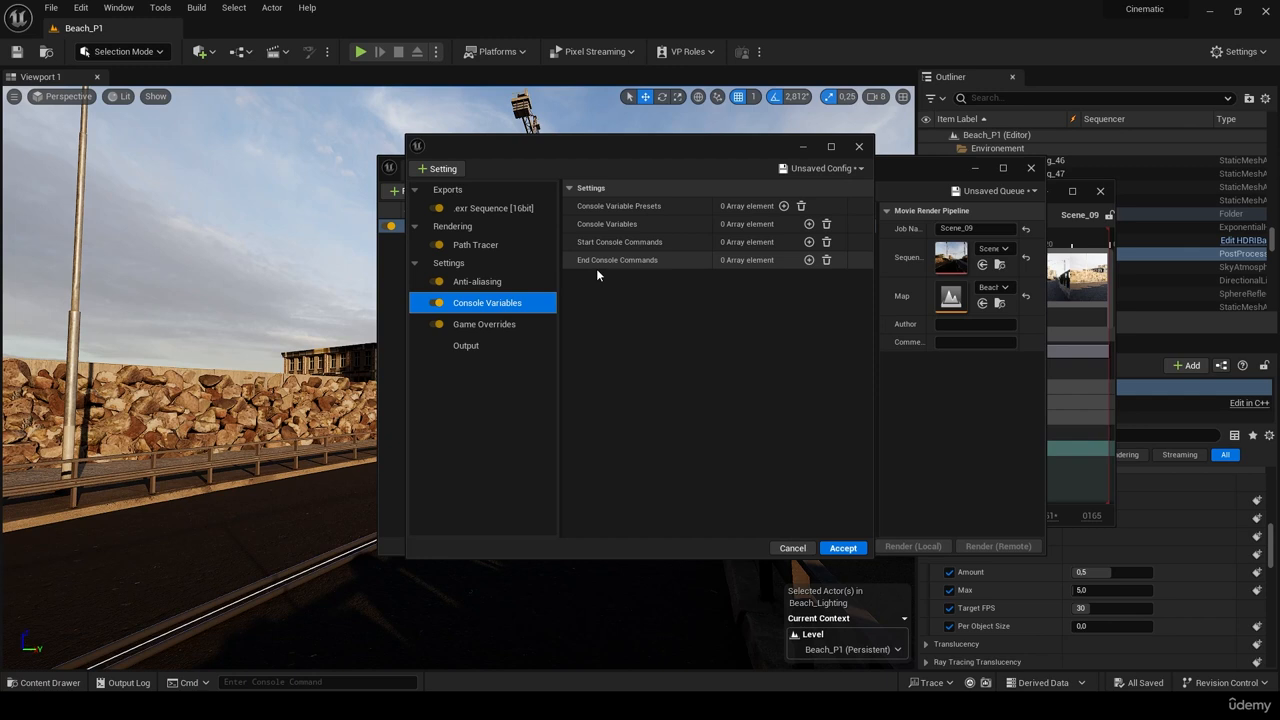
left_click(809, 224)
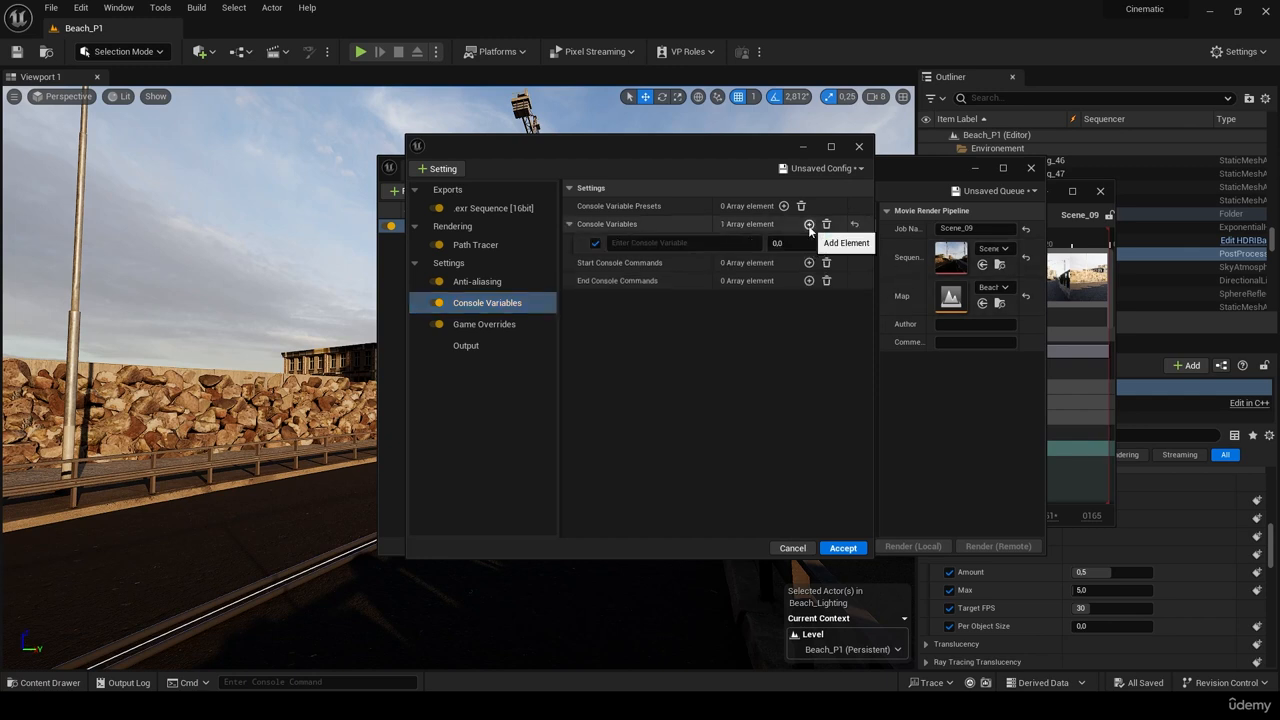
left_click(809, 224)
left_click(809, 224)
left_click(809, 224)
left_click(809, 224)
left_click(809, 224)
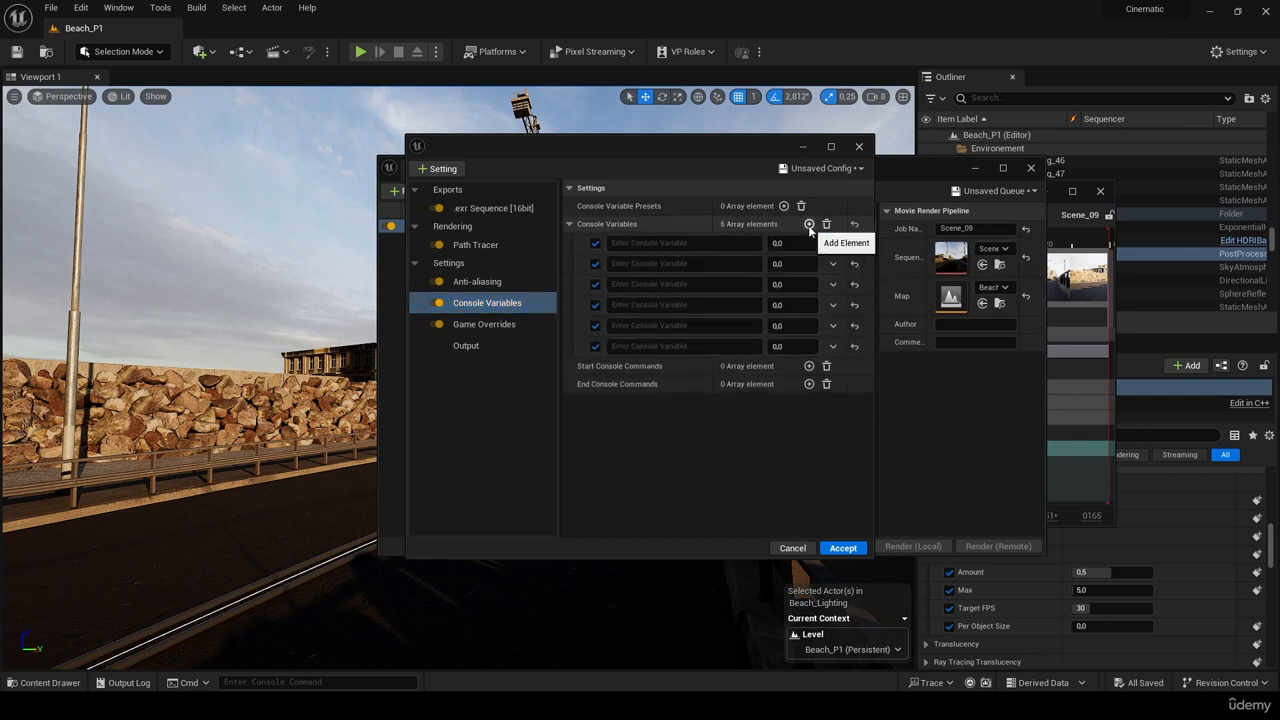
left_click(809, 224)
left_click(809, 224)
left_click(809, 224)
left_click(809, 224)
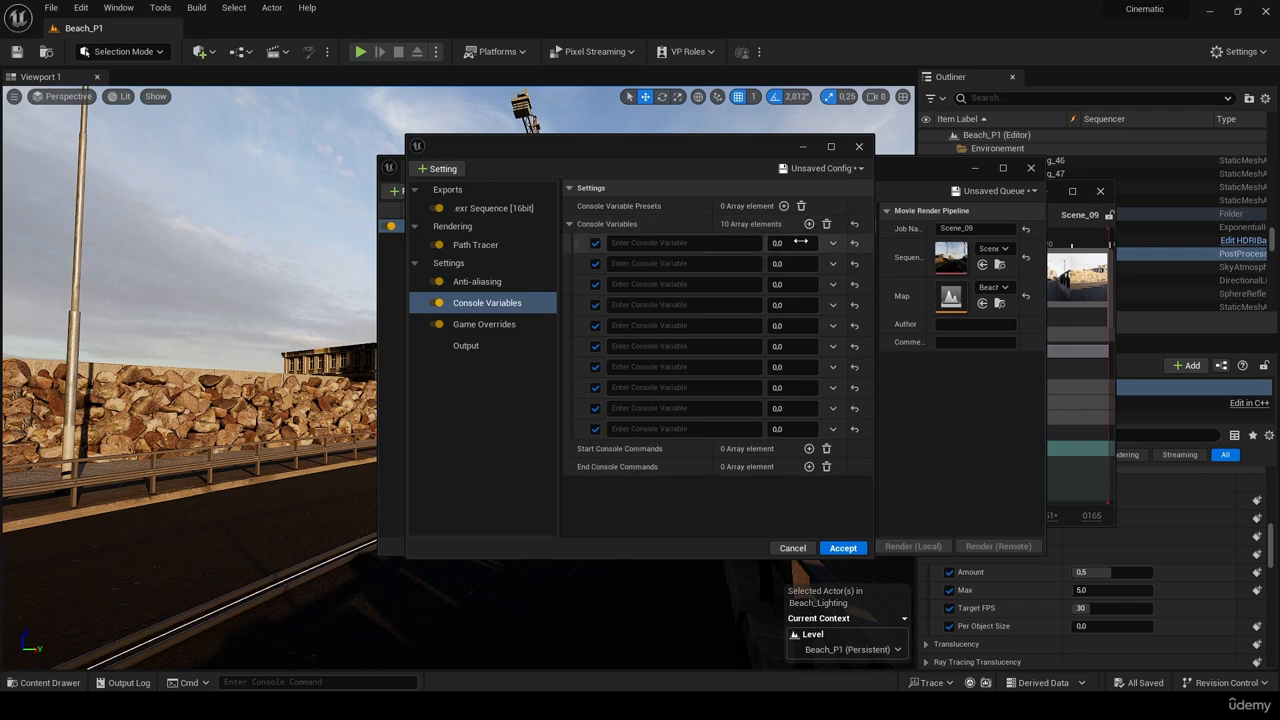
left_click(520, 324)
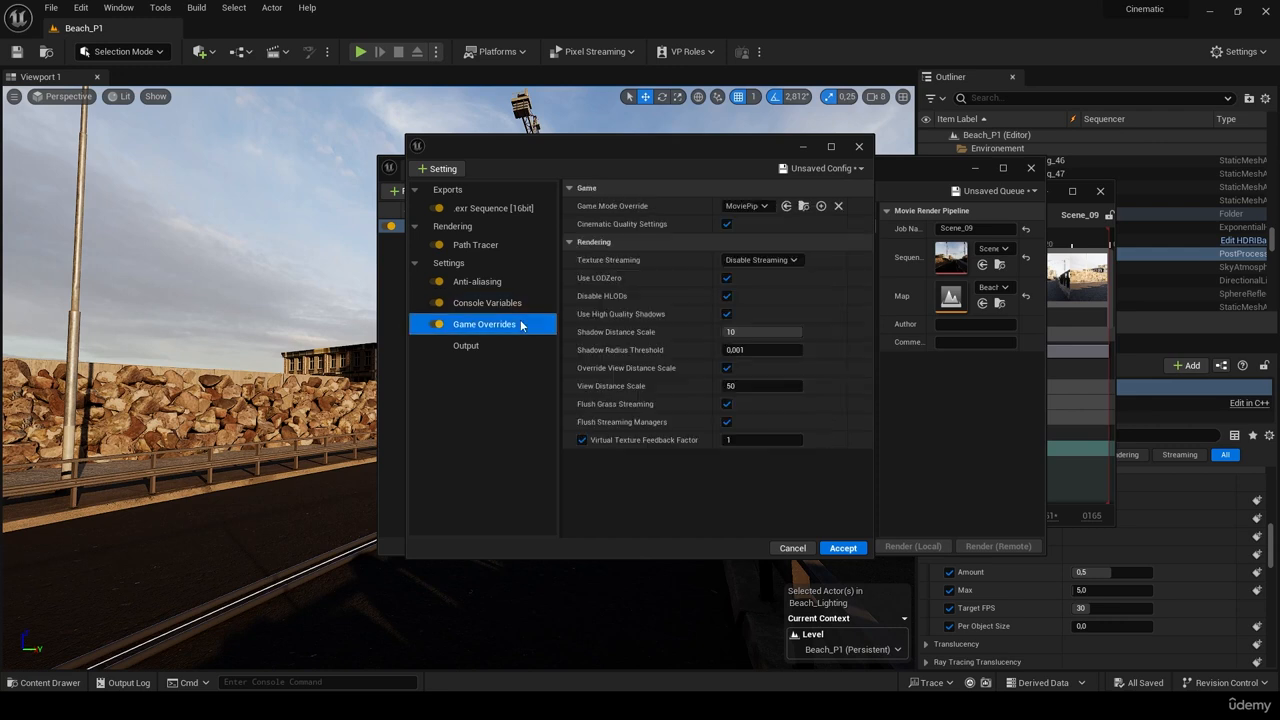
- Set Game Mode Override to None
left_click(757, 209)
left_click(758, 240)
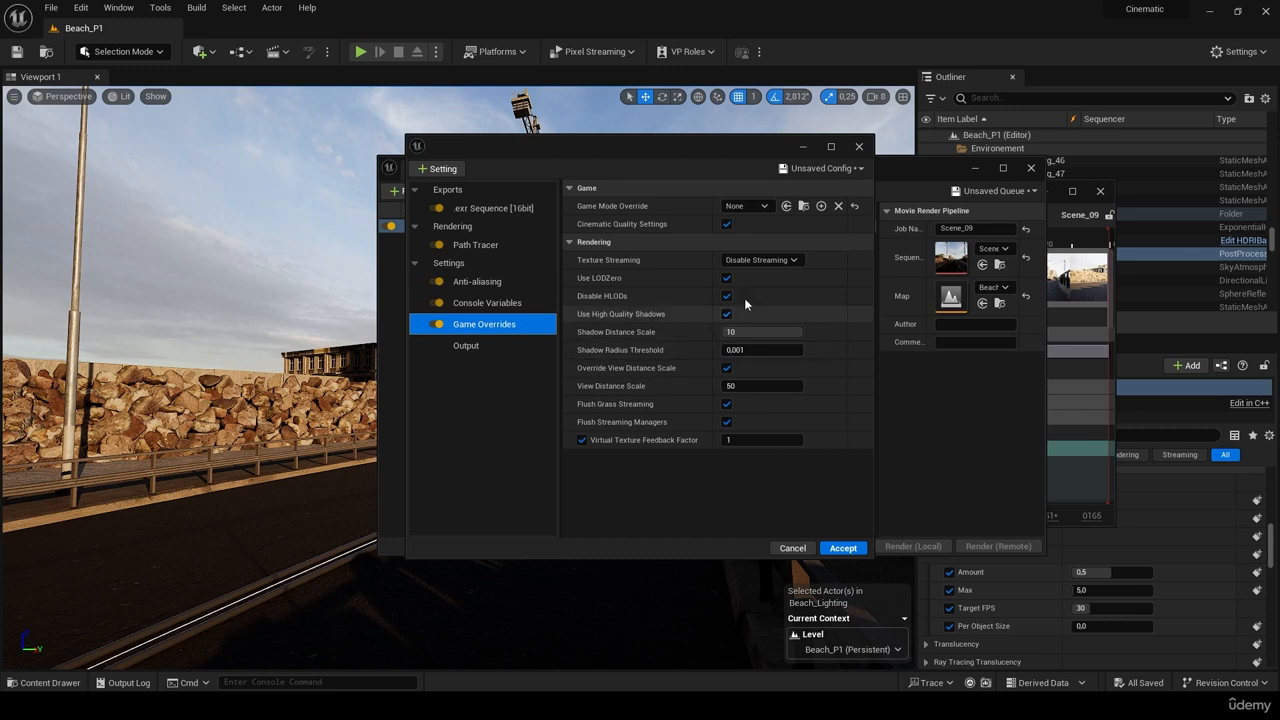
left_click(484, 347)
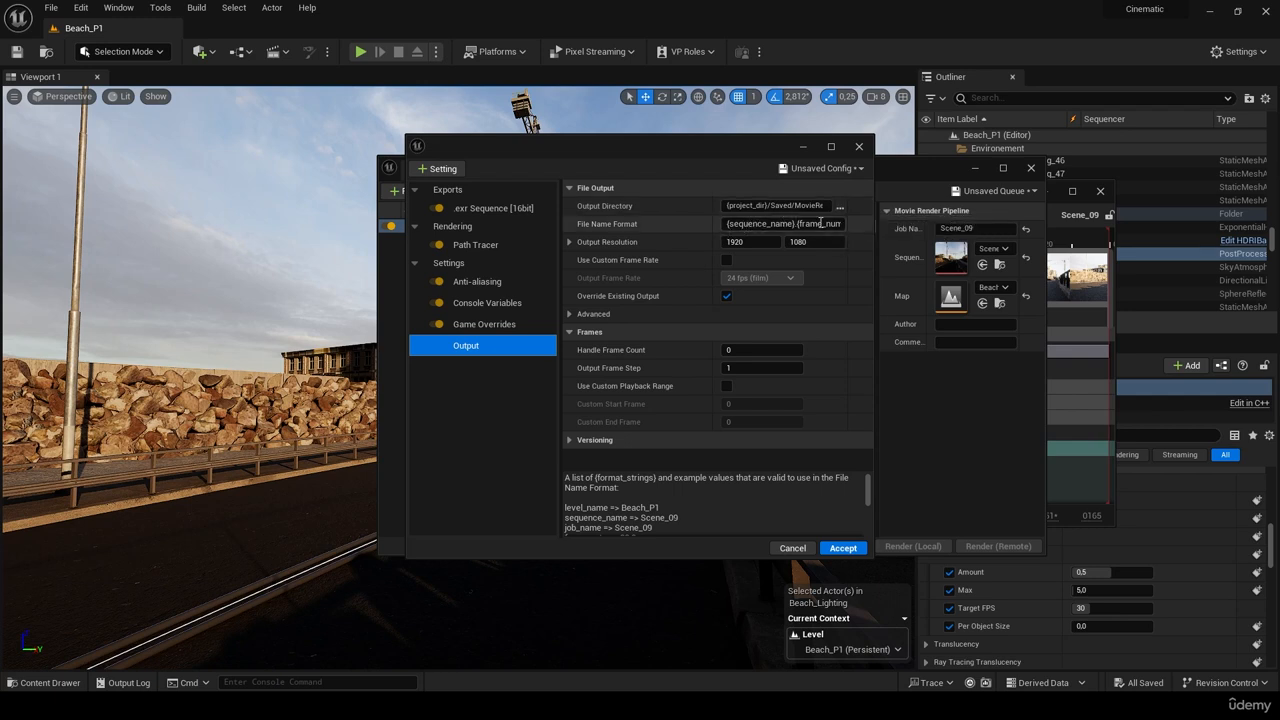
- Set Output Resolution to 3840 x 2160 and leave the custom frame rate at 30 fps but off
left_click(752, 242)
type("3")
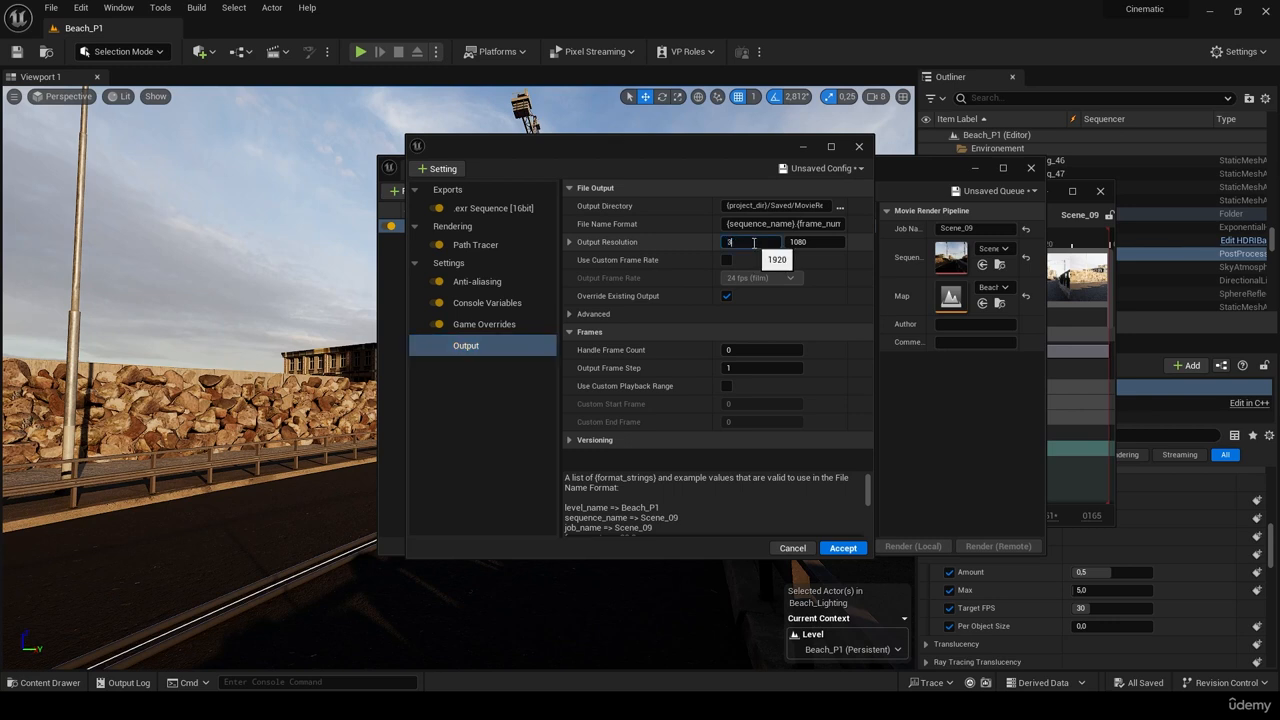
type("840")
left_click(800, 242)
type("2160")
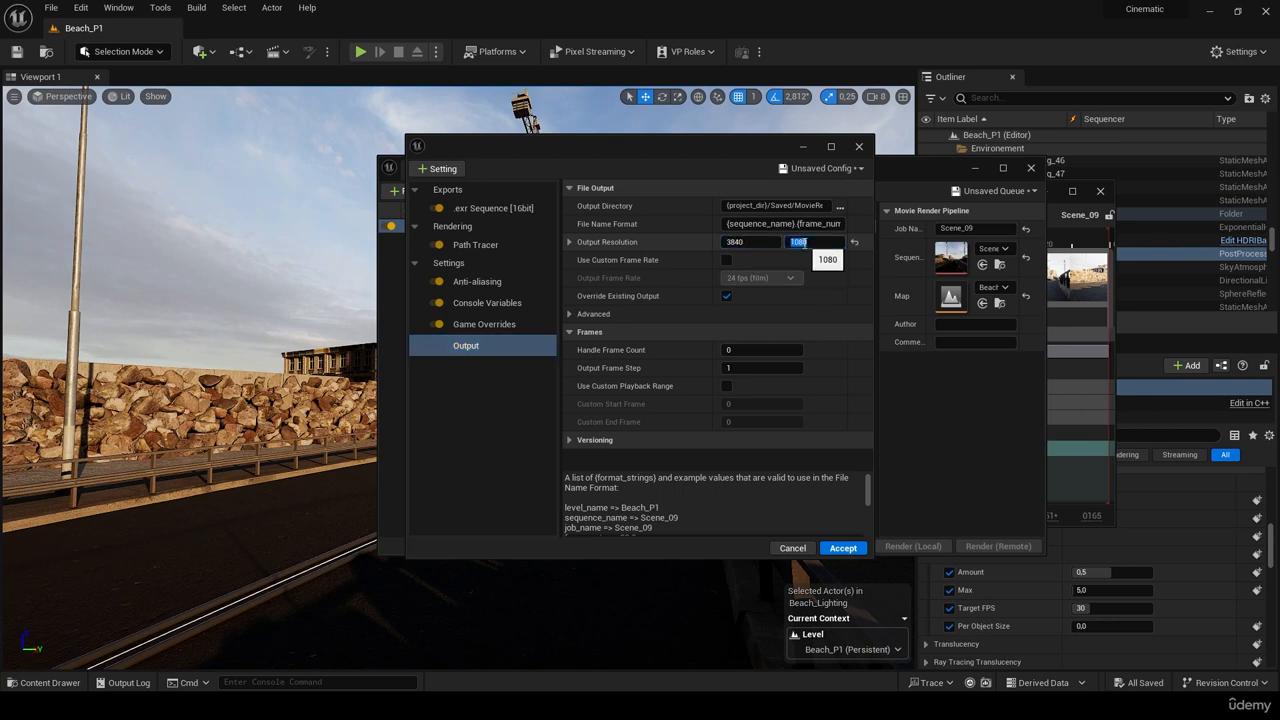
left_click(841, 312)
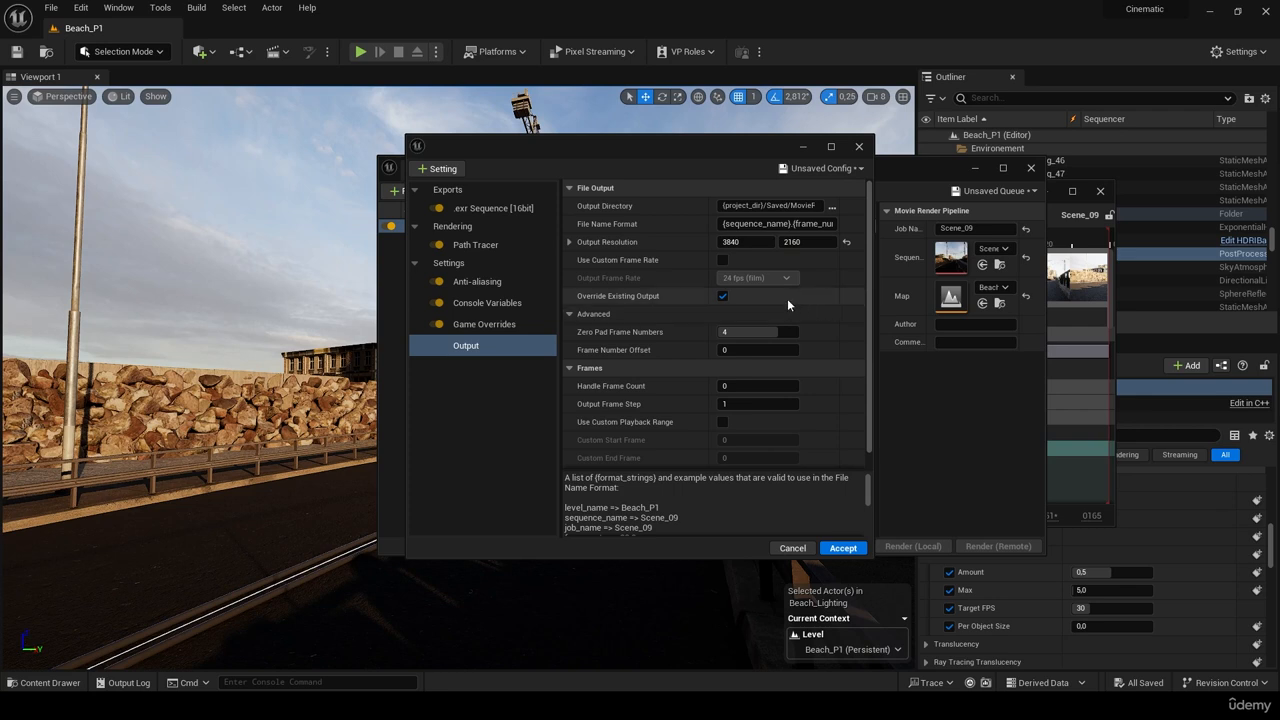
left_click(723, 260)
left_click(757, 278)
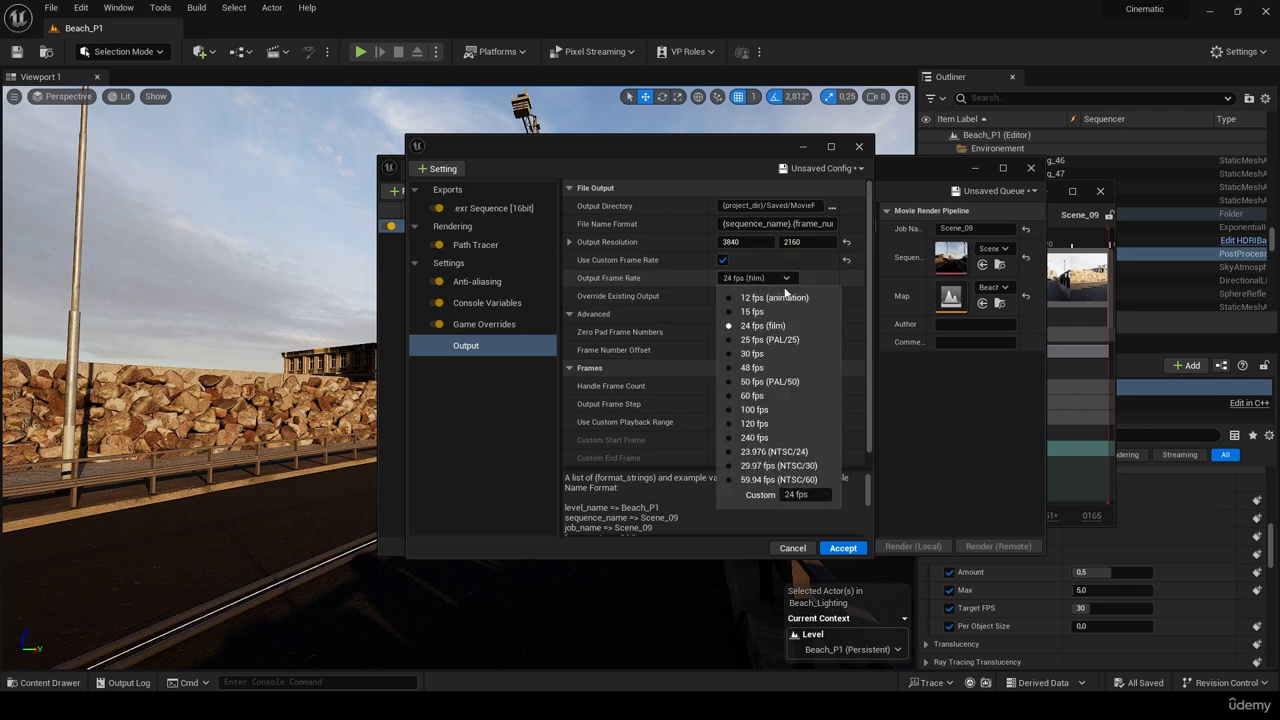
left_click(760, 348)
left_click(723, 260)
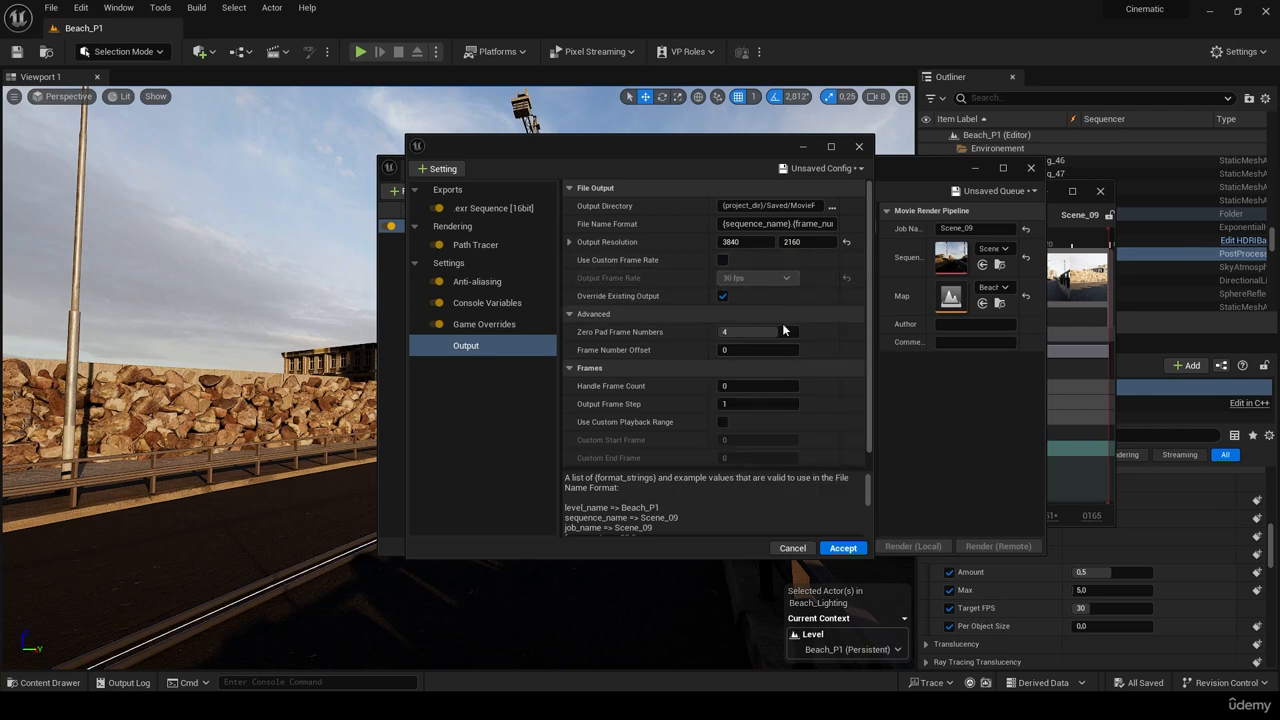
scroll(790, 360, "down", 1)
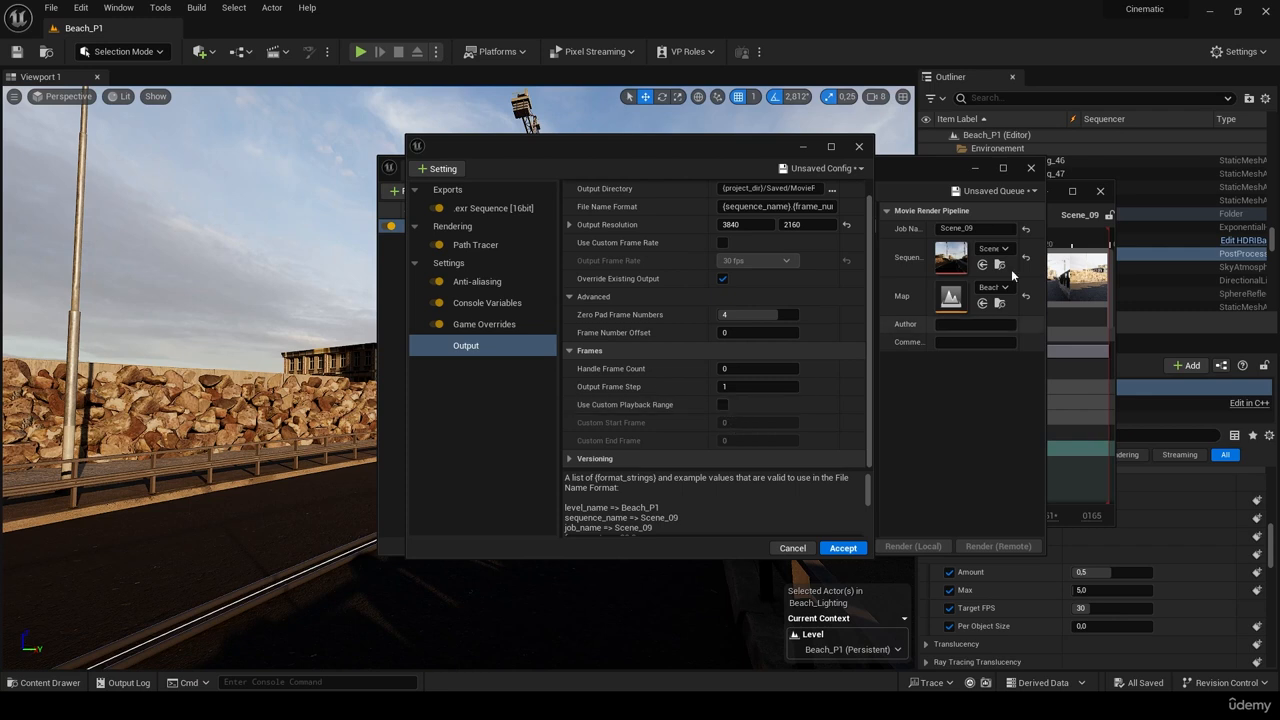
- Store custom start frame 22 and end frame 100 with Use Custom Playback Range off
left_click(722, 406)
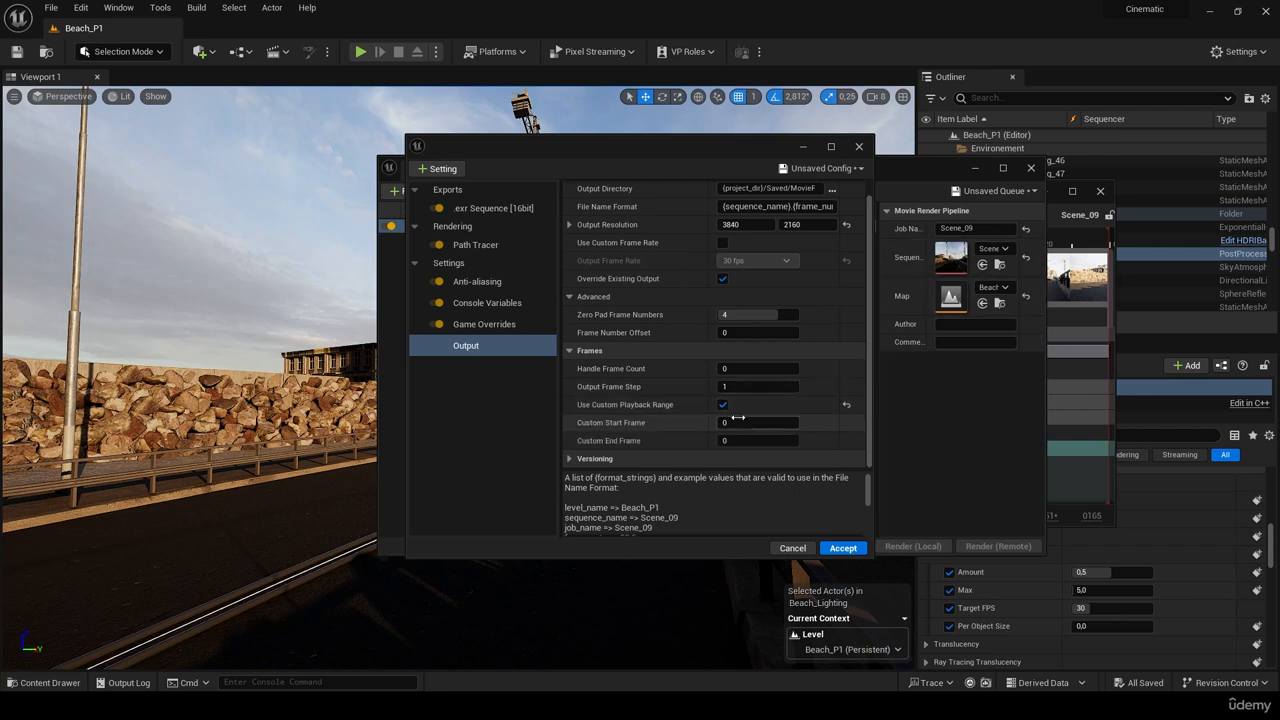
left_click(736, 419)
type("22")
left_click(743, 441)
type("1")
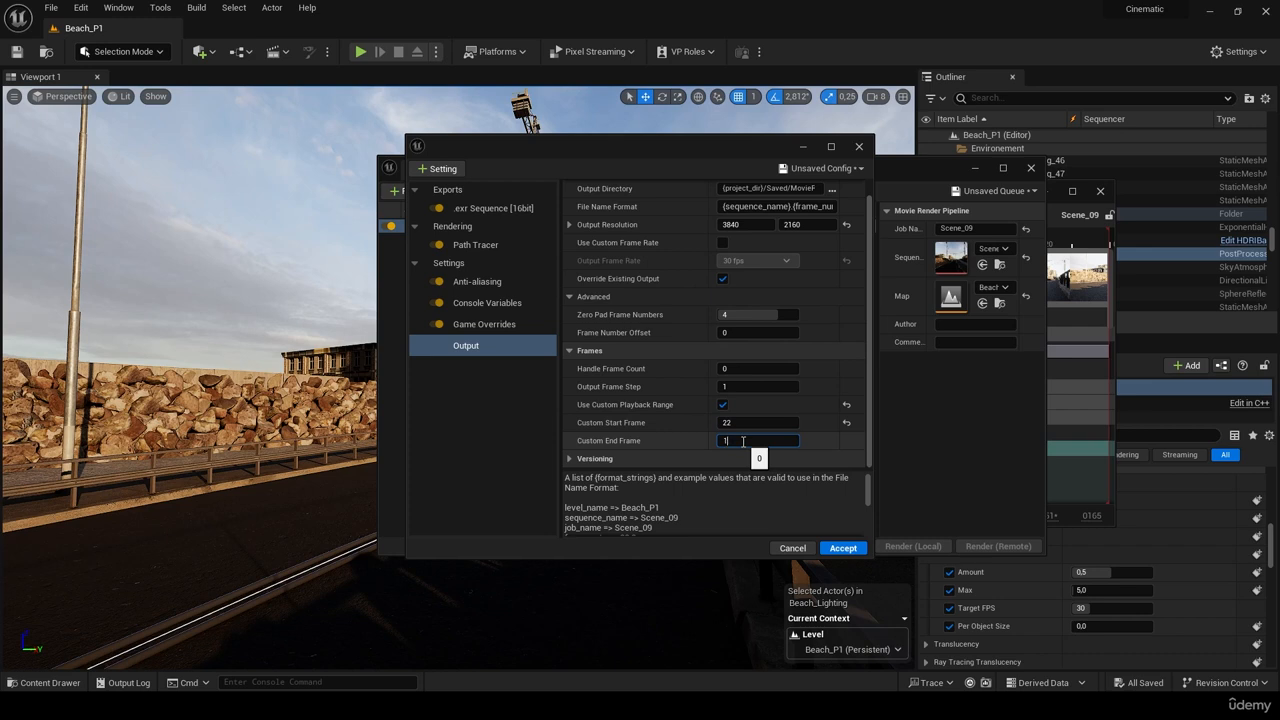
type("00")
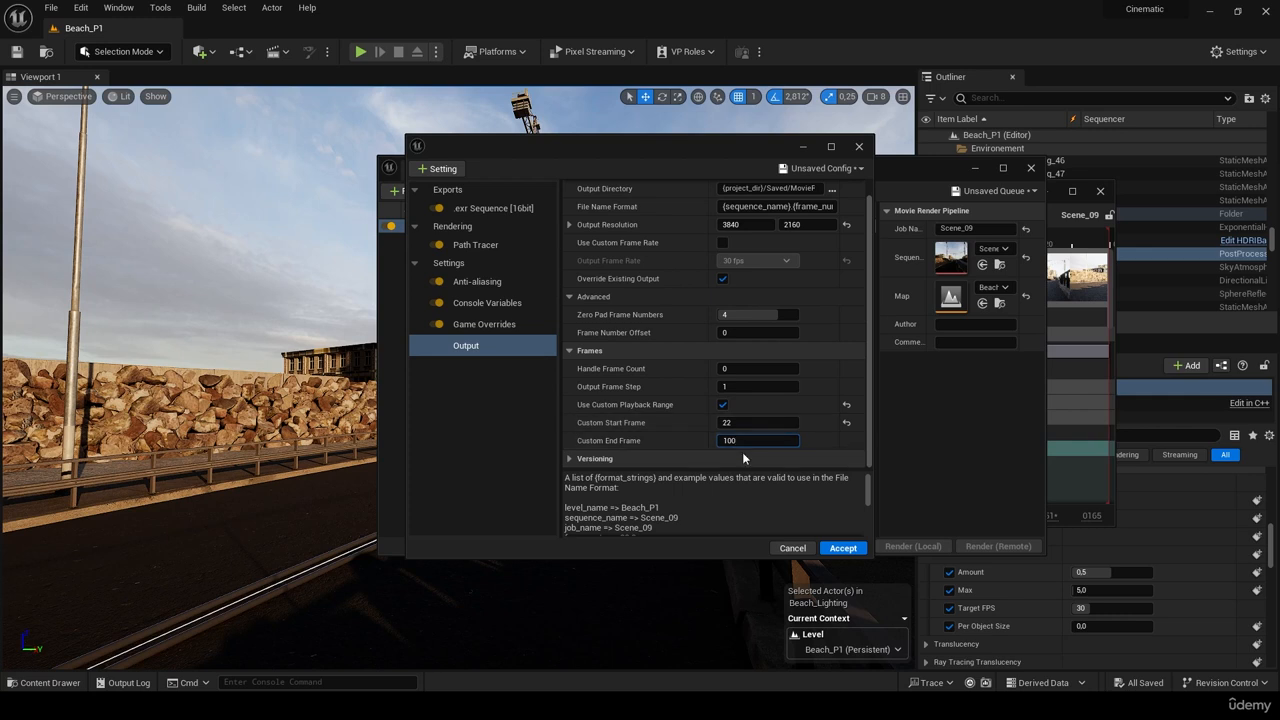
left_click(723, 406)
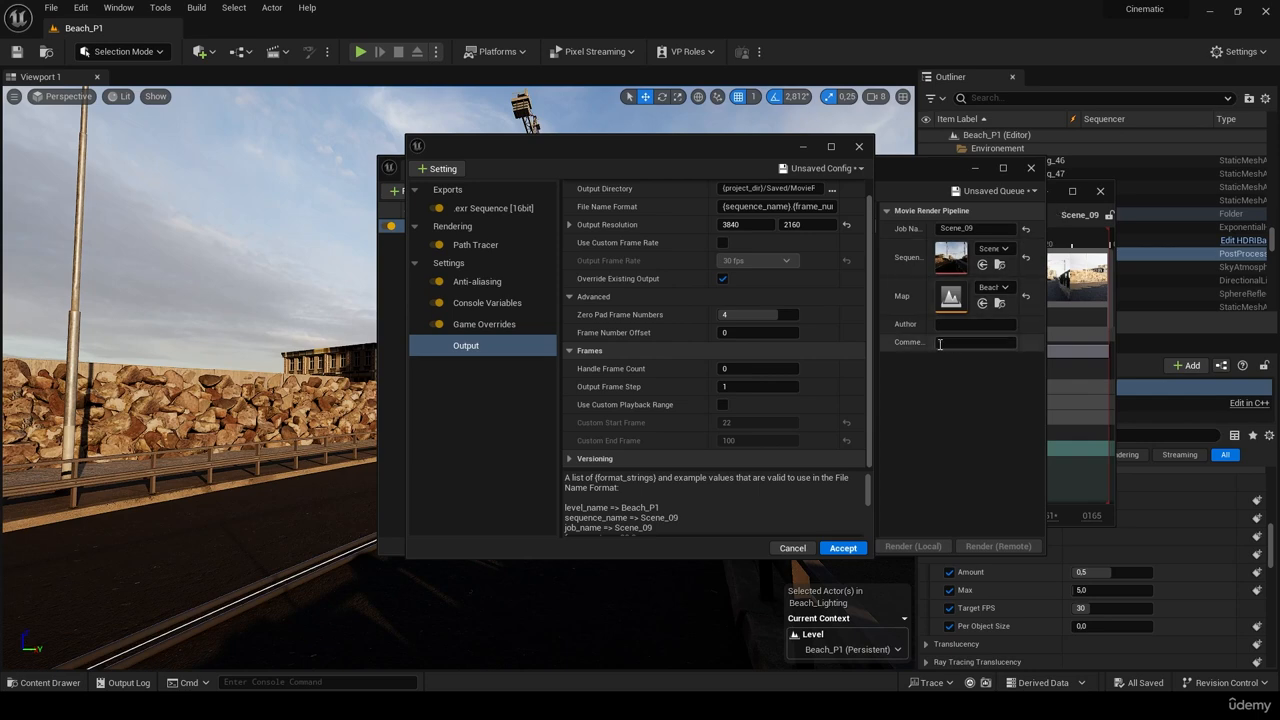
double_click(1078, 285)
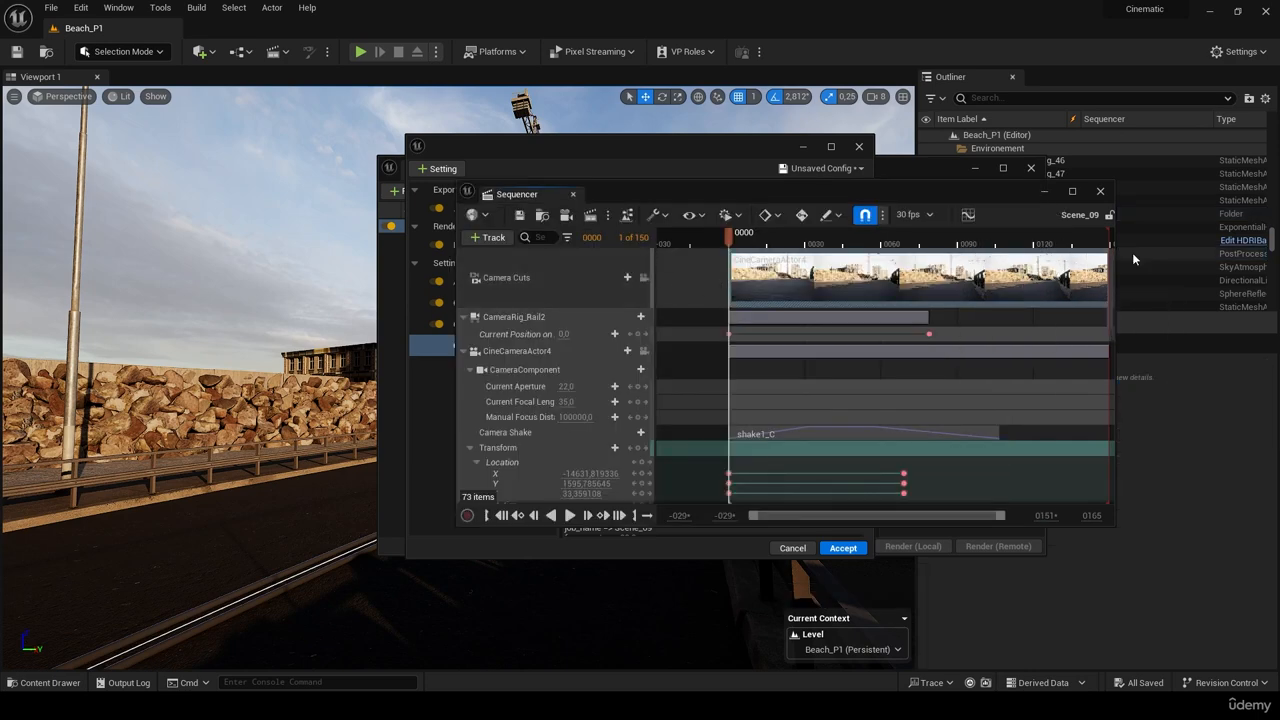
left_click(1100, 191)
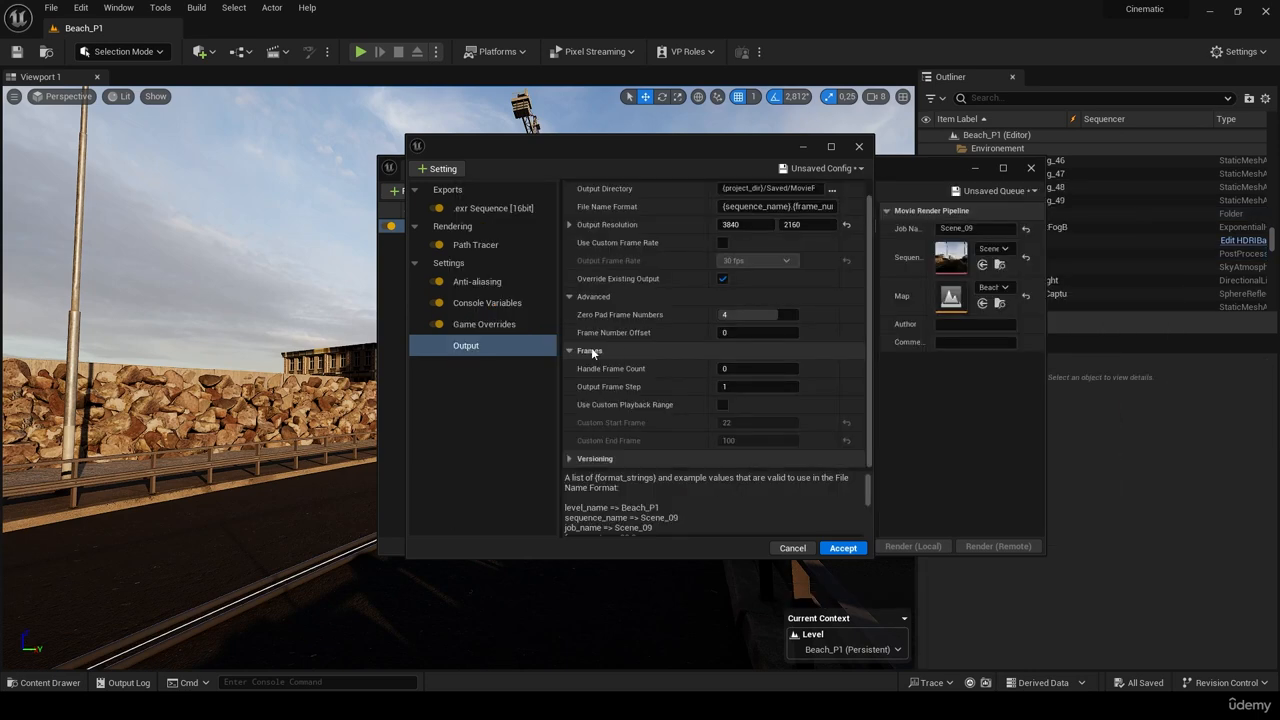
- Load the PathTRacing_Template config preset, accepting the replacement of unsaved changes
left_click(483, 303)
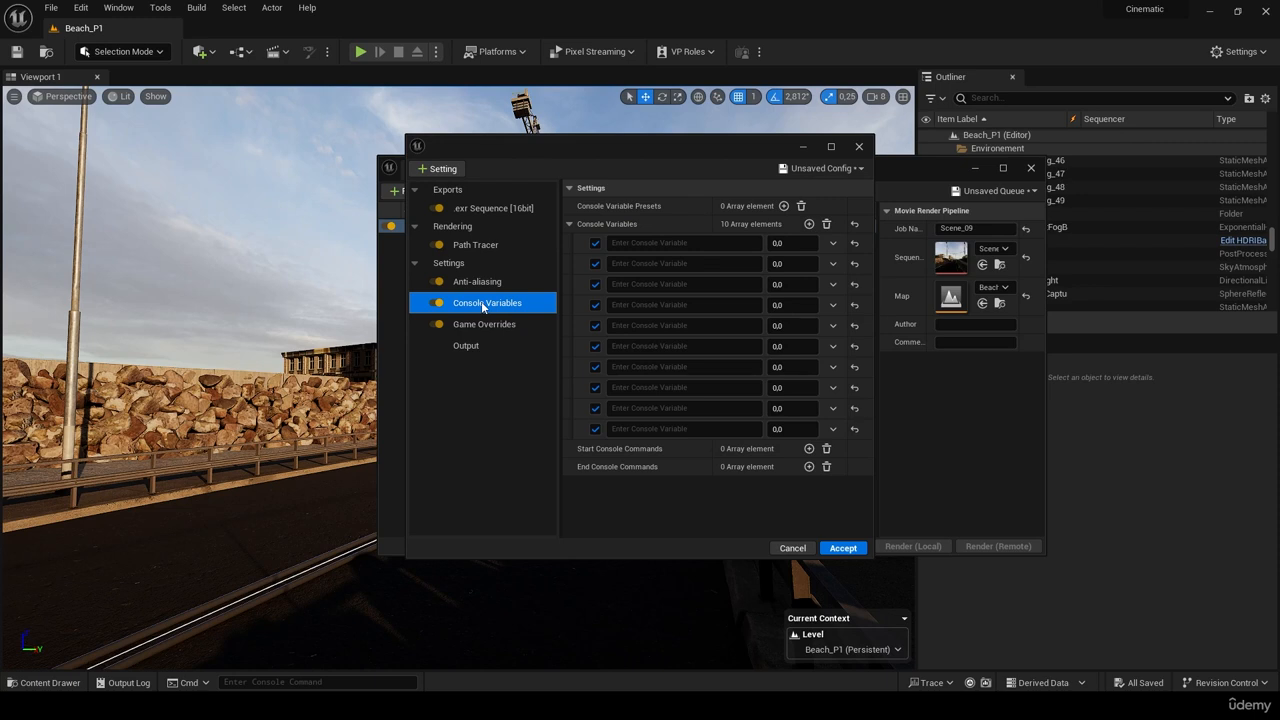
left_click(855, 170)
left_click(853, 312)
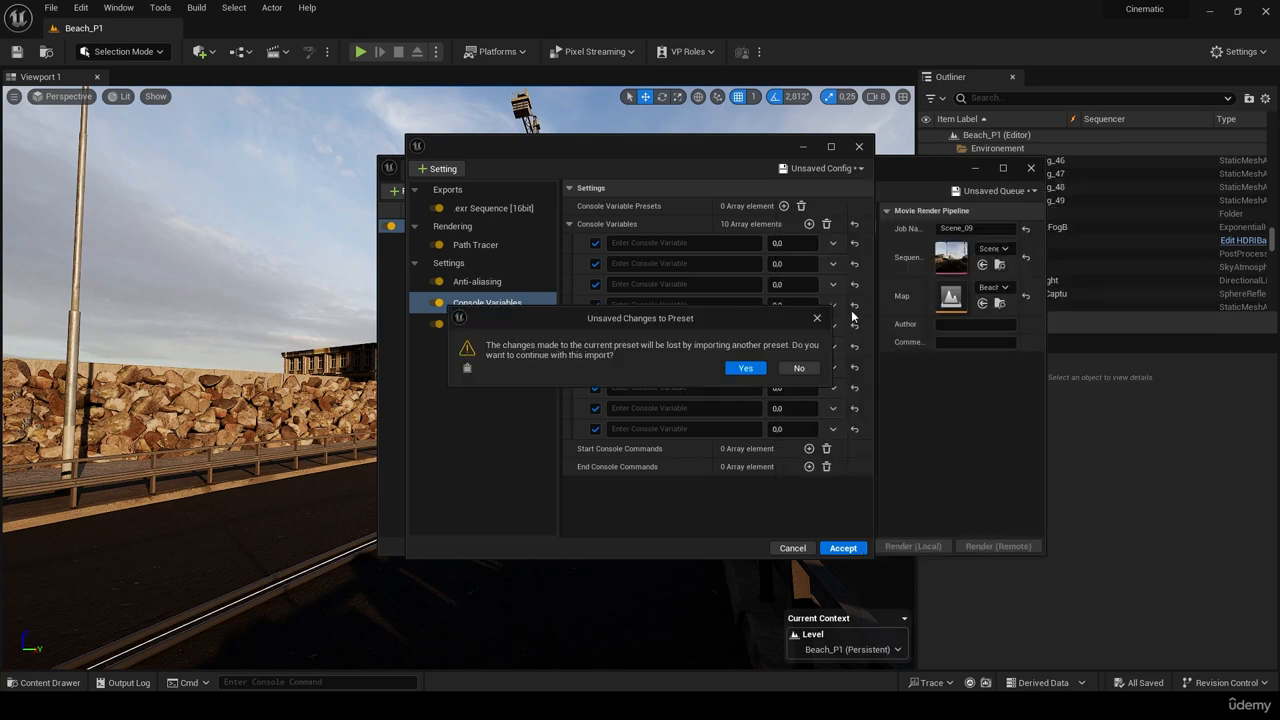
left_click(749, 370)
left_click(545, 304)
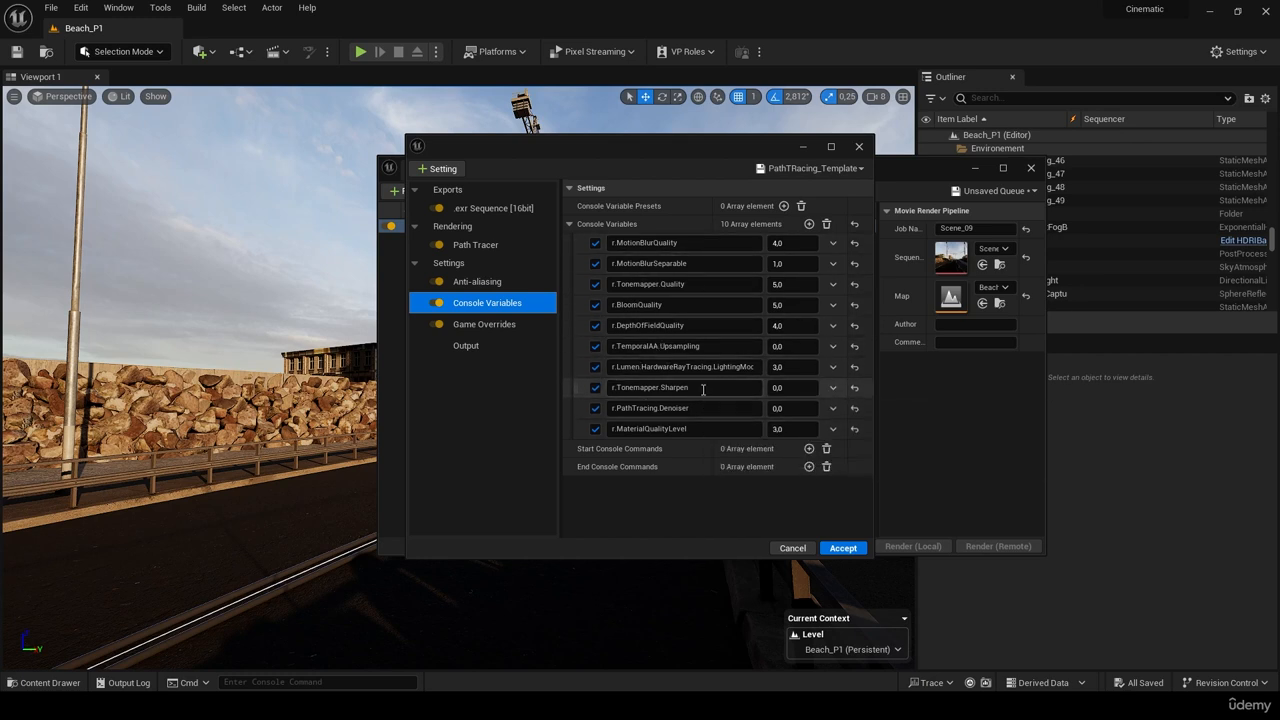
- Add an r.MotionBlurQuality entry set to 4, then delete it to keep ten console variables
mouse_move(699, 317)
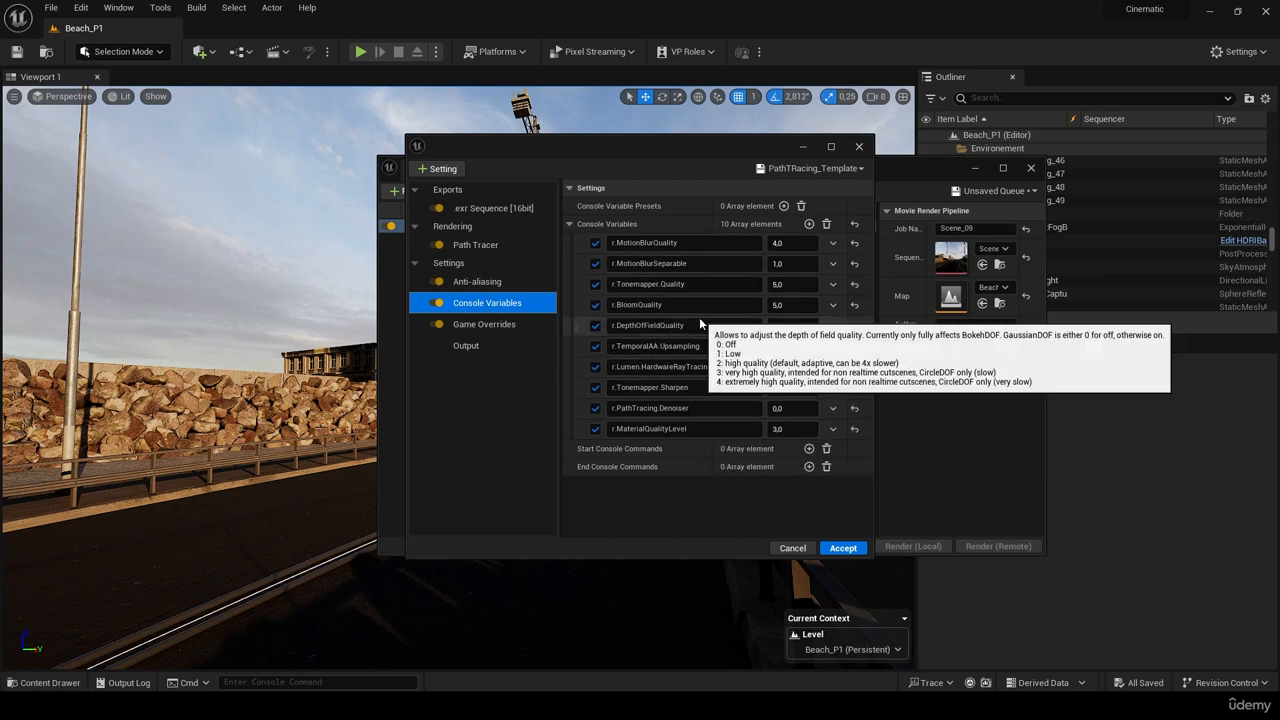
left_click(809, 223)
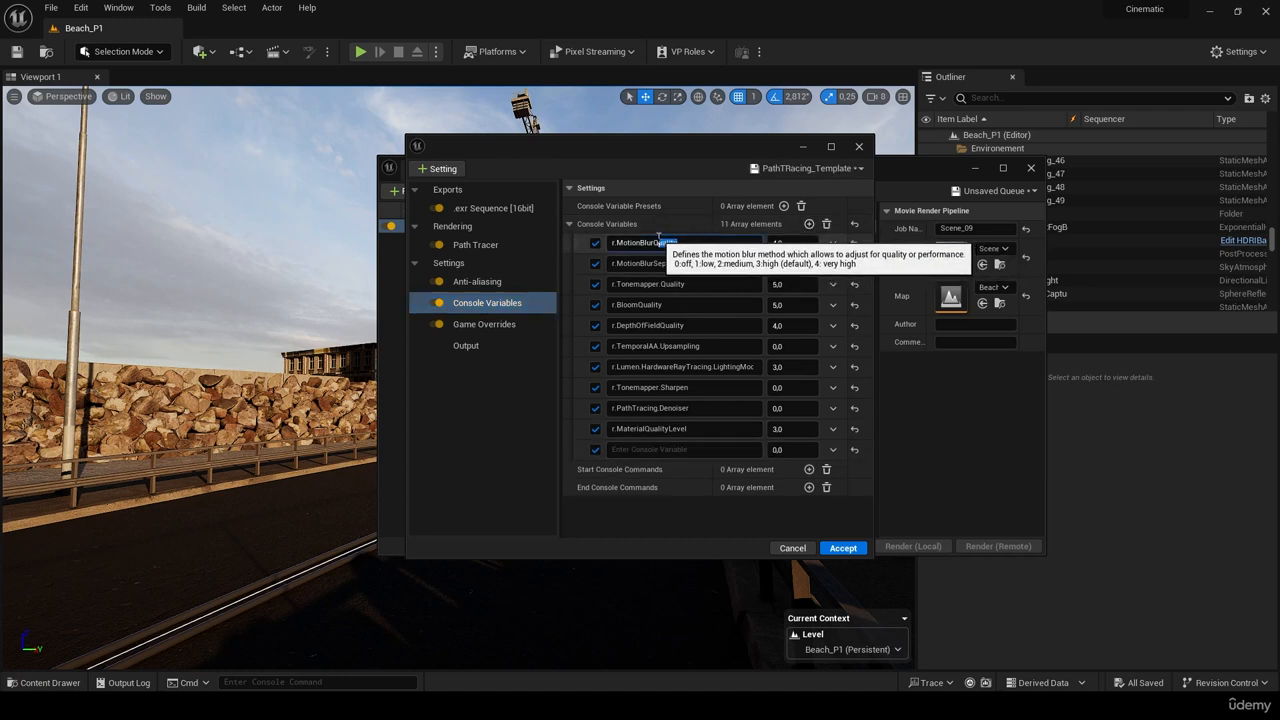
left_click(627, 450)
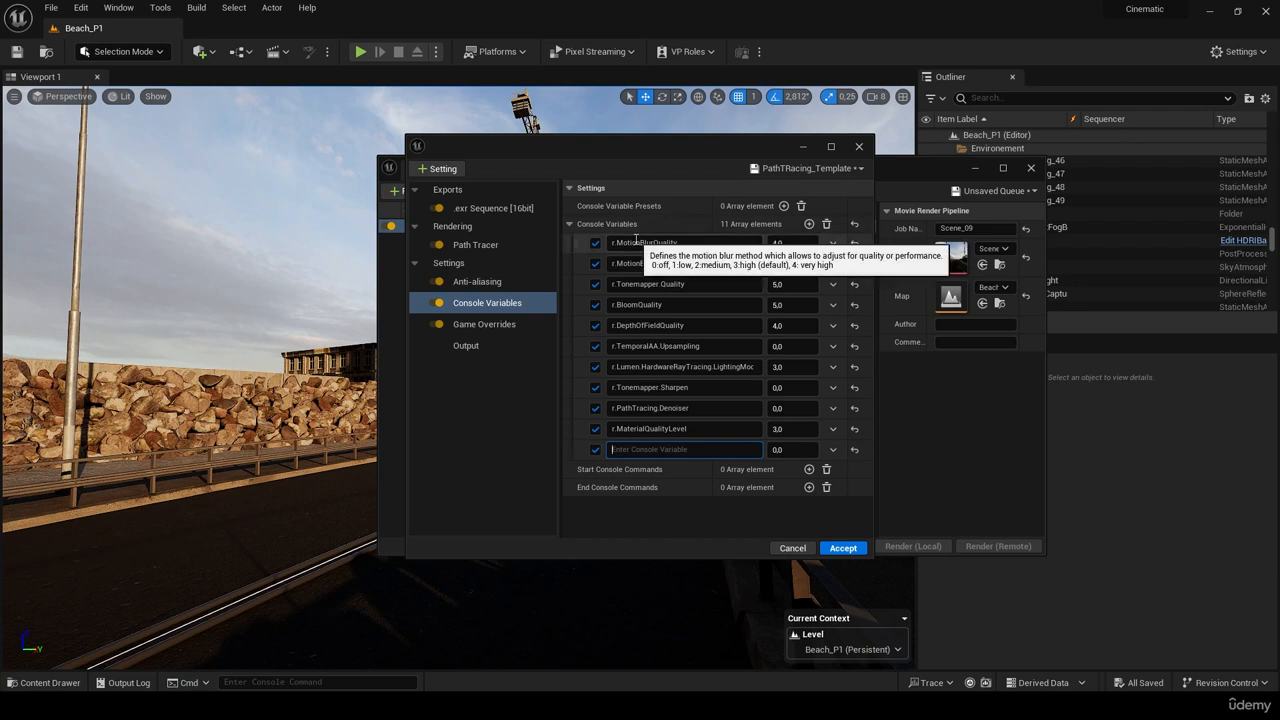
type("R.MOTION")
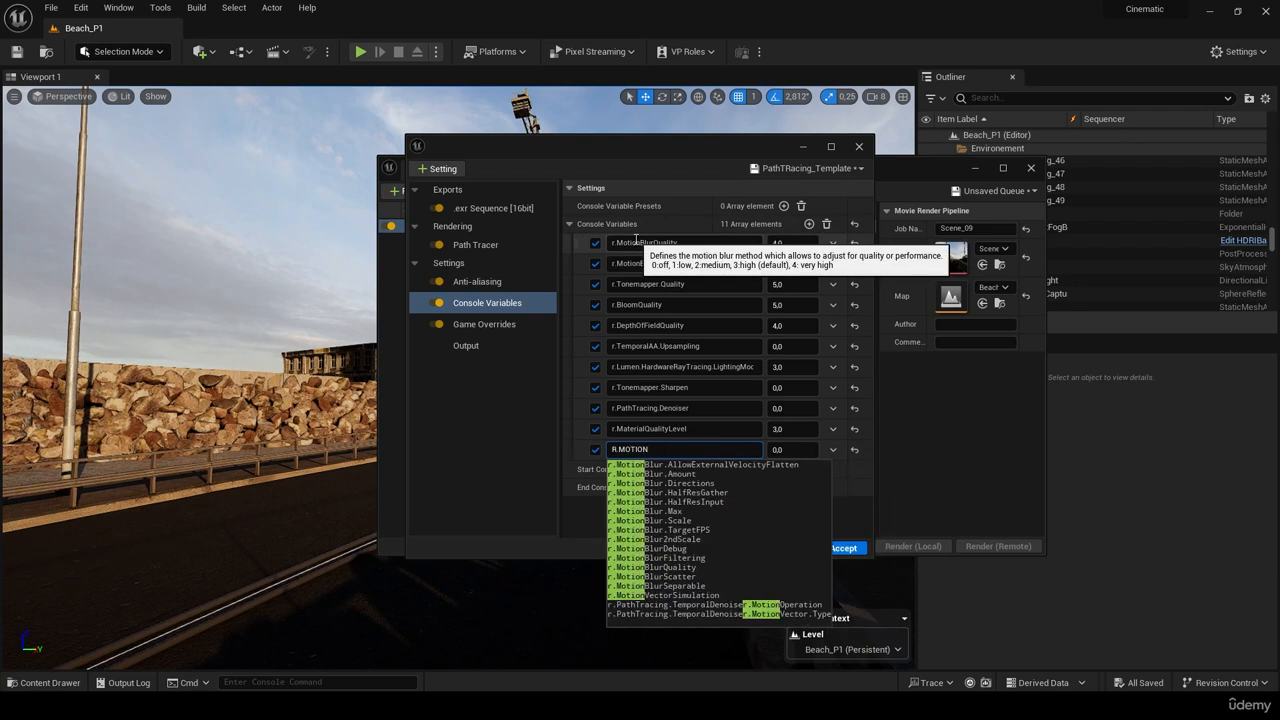
type("BLUR")
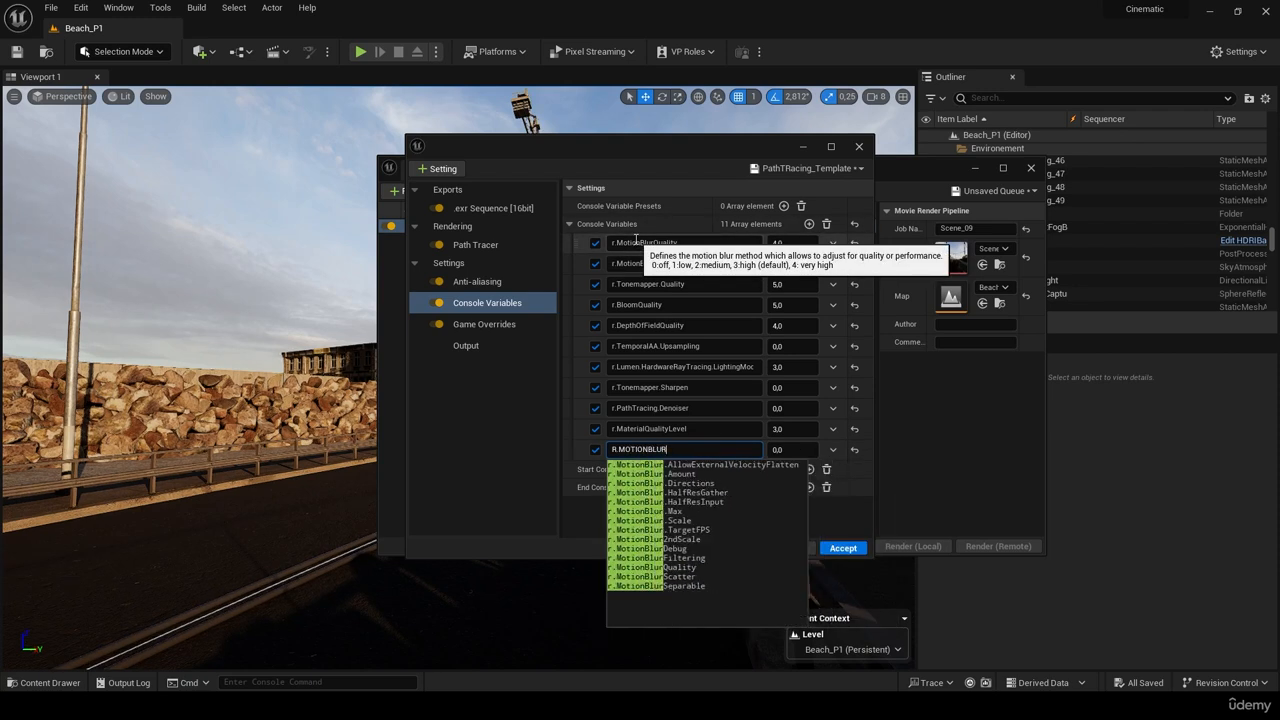
type("Q")
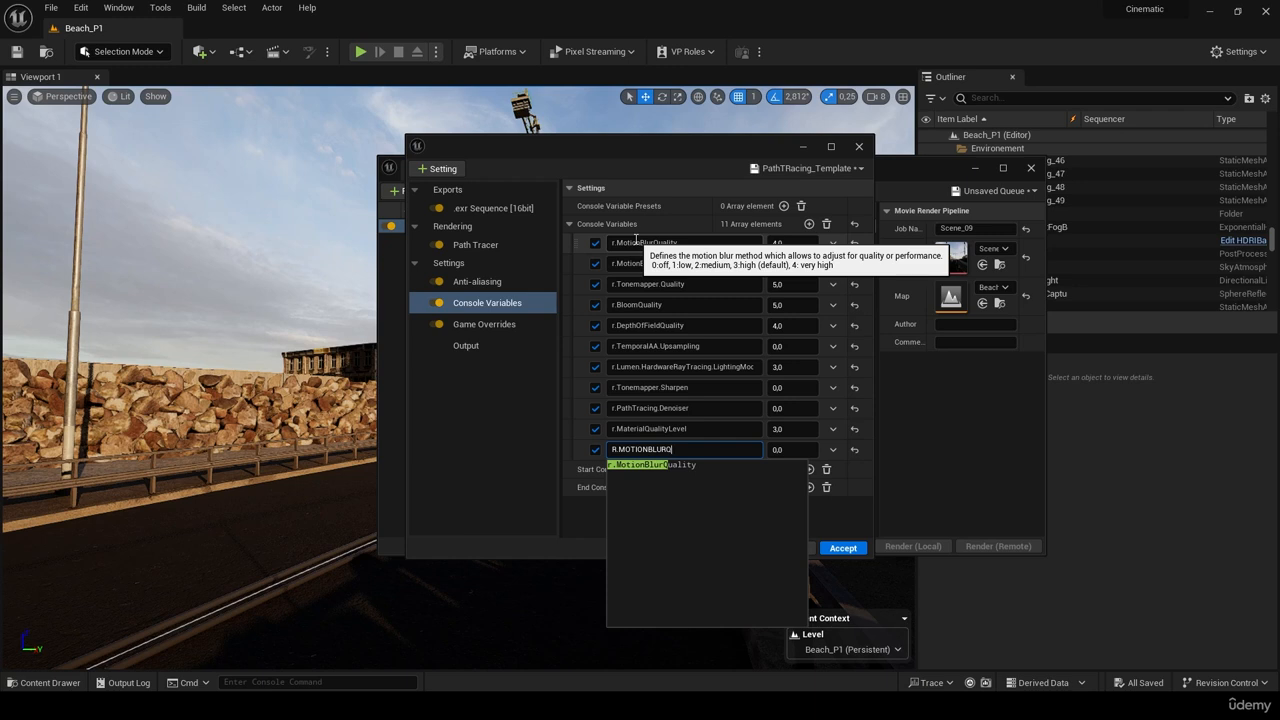
left_click(682, 466)
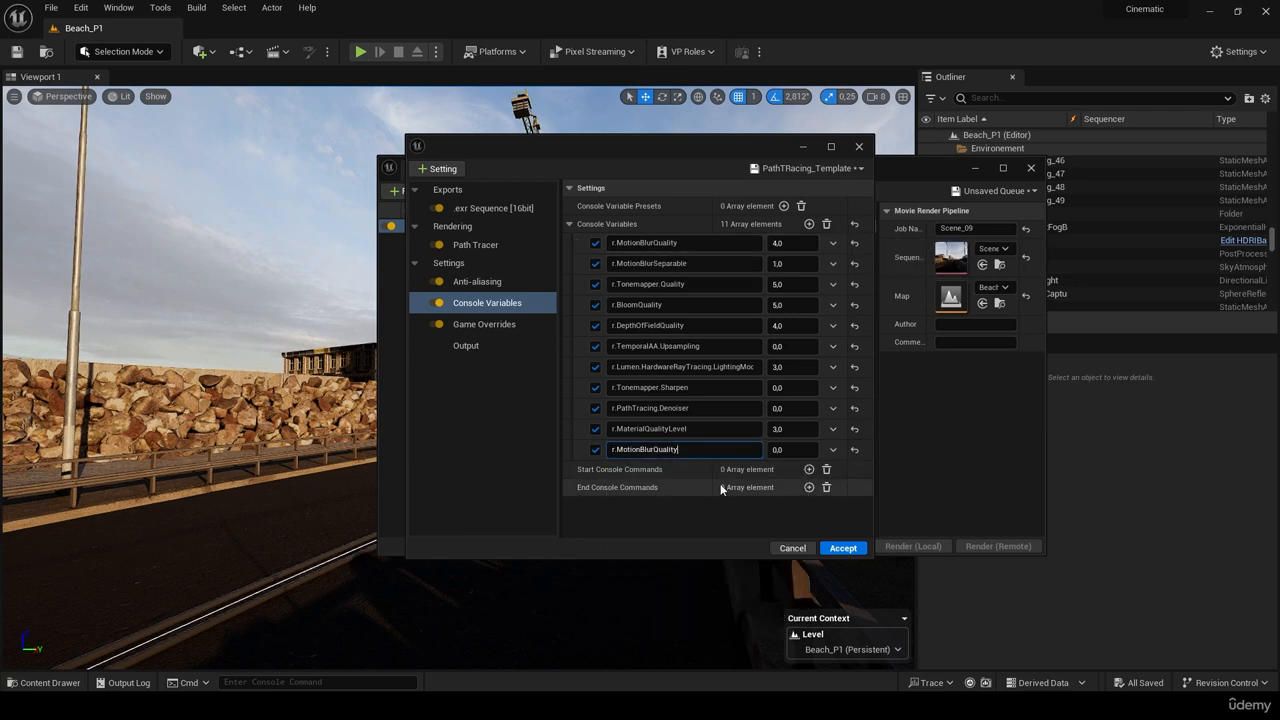
left_click(782, 449)
type("4")
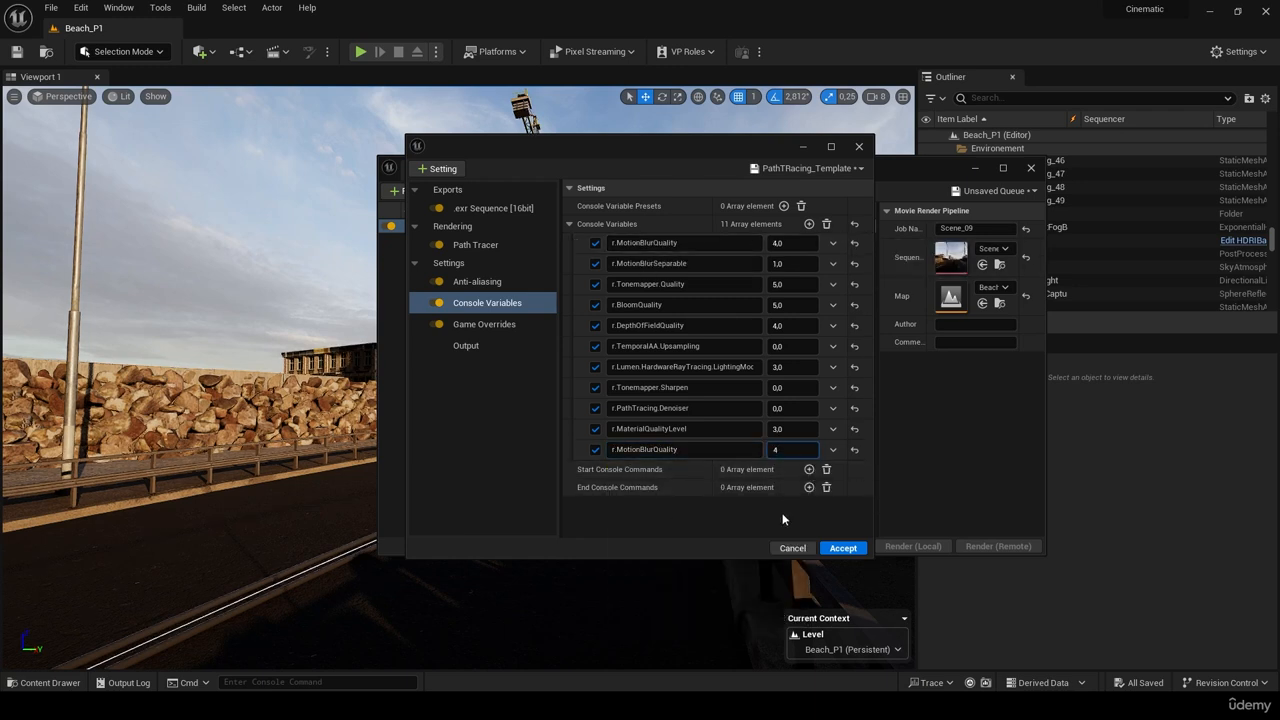
key("Return")
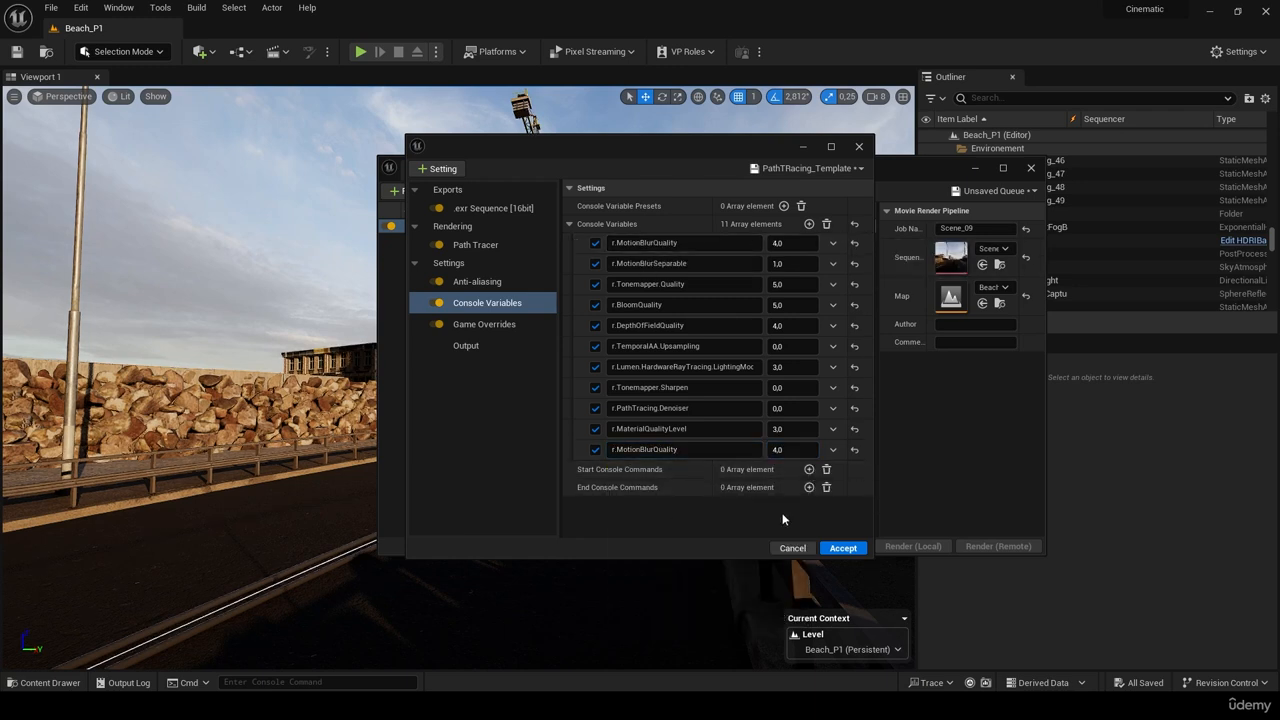
left_click(834, 450)
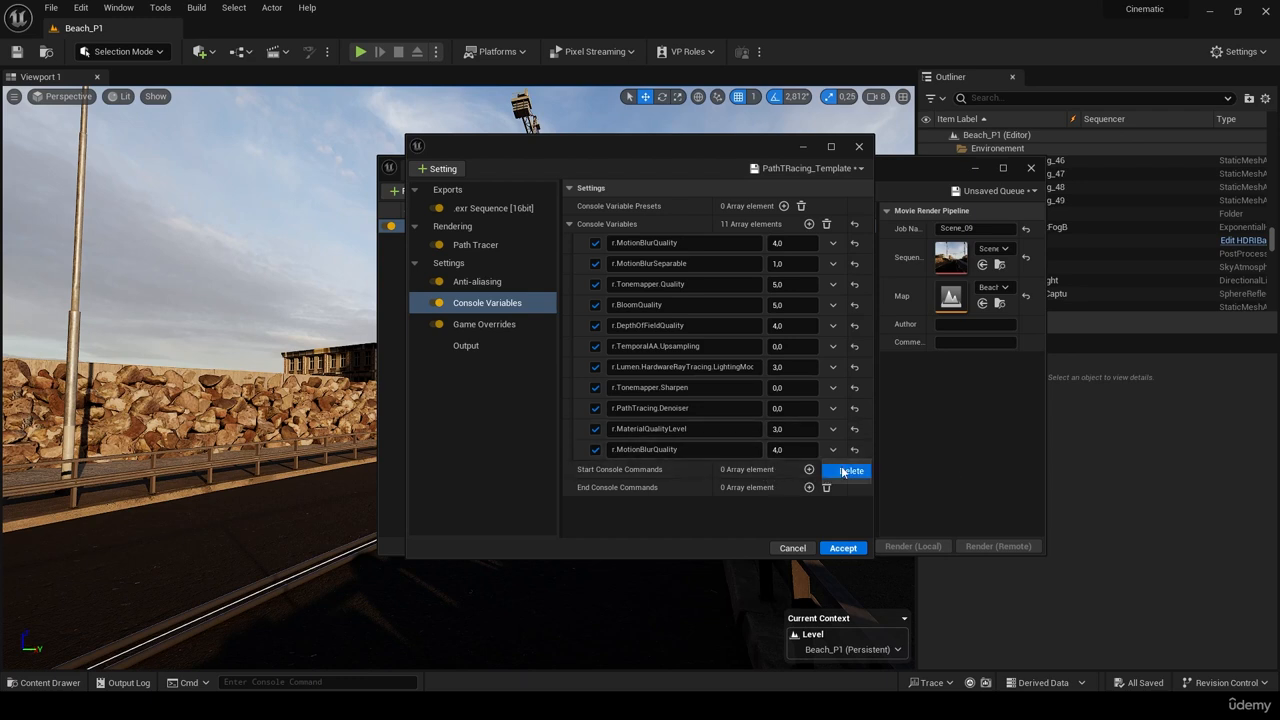
left_click(845, 471)
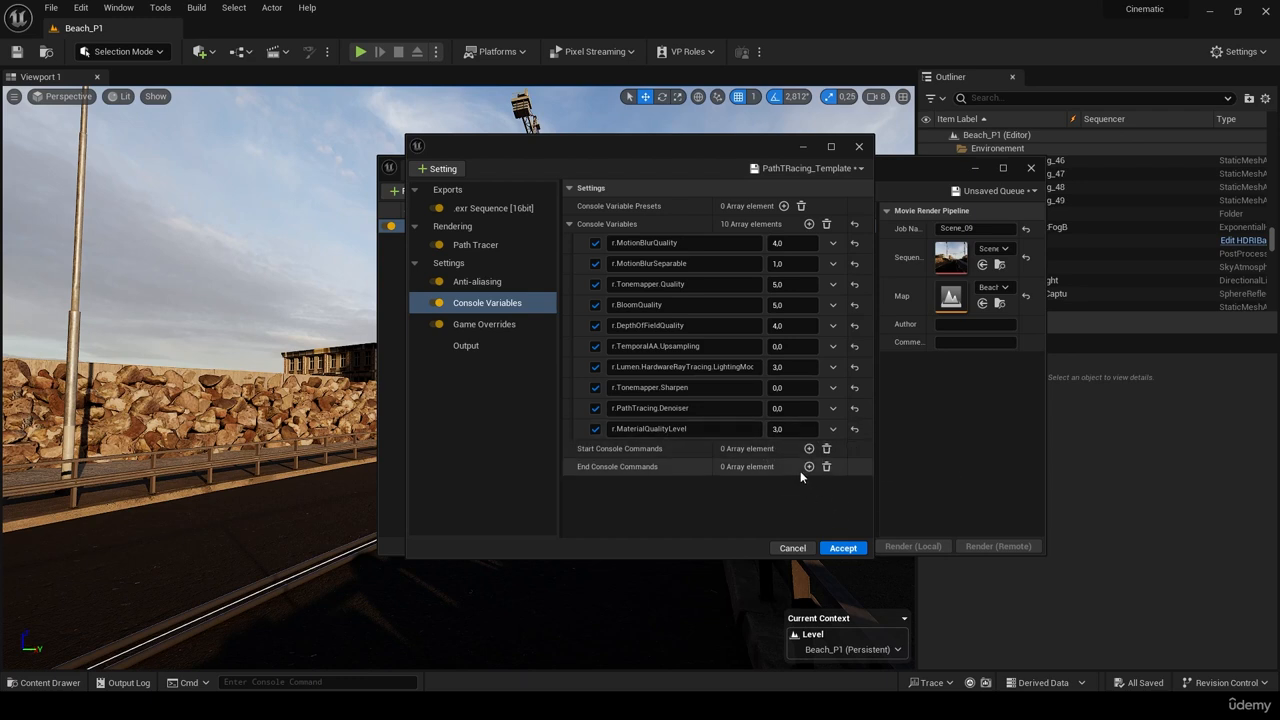
left_click(500, 325)
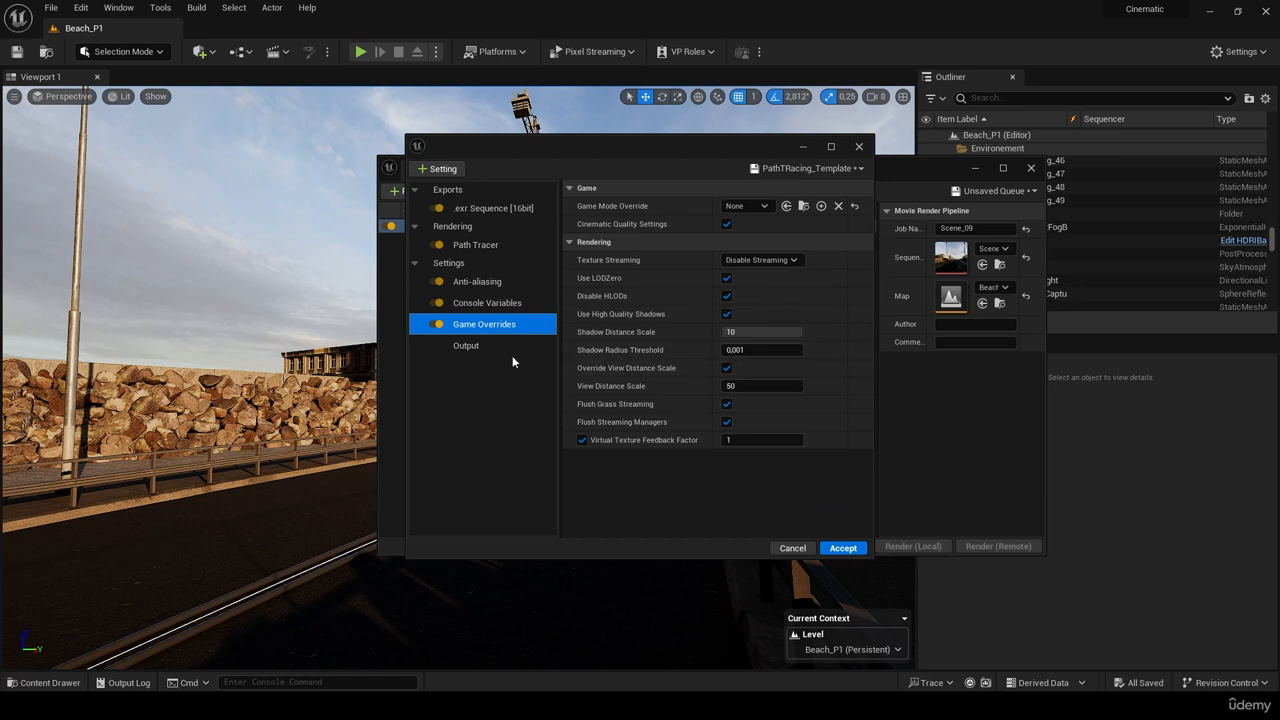
- Show the Output settings: 3840x2160 resolution, Desktop output folder, frames 62 to 63
left_click(505, 346)
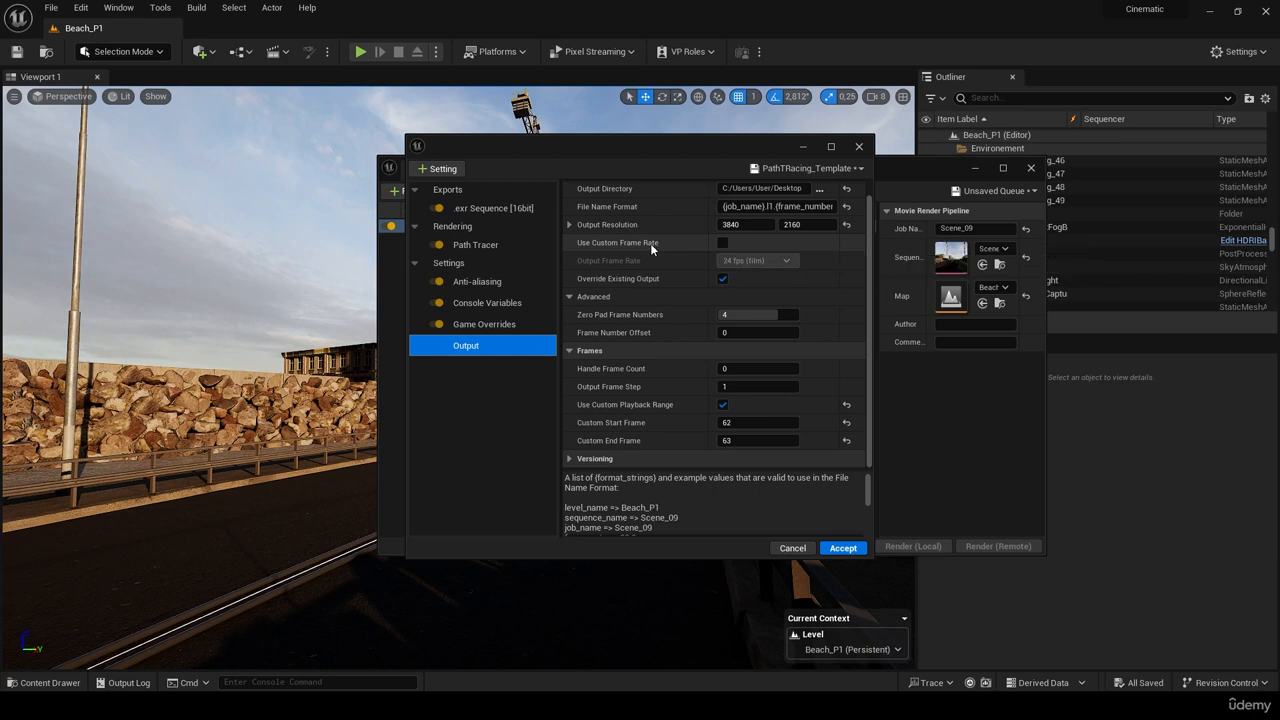
- Check the .exr Sequence [16bit] export settings (ZIP compression, multilayer) and the + Setting list, adding nothing
left_click(472, 209)
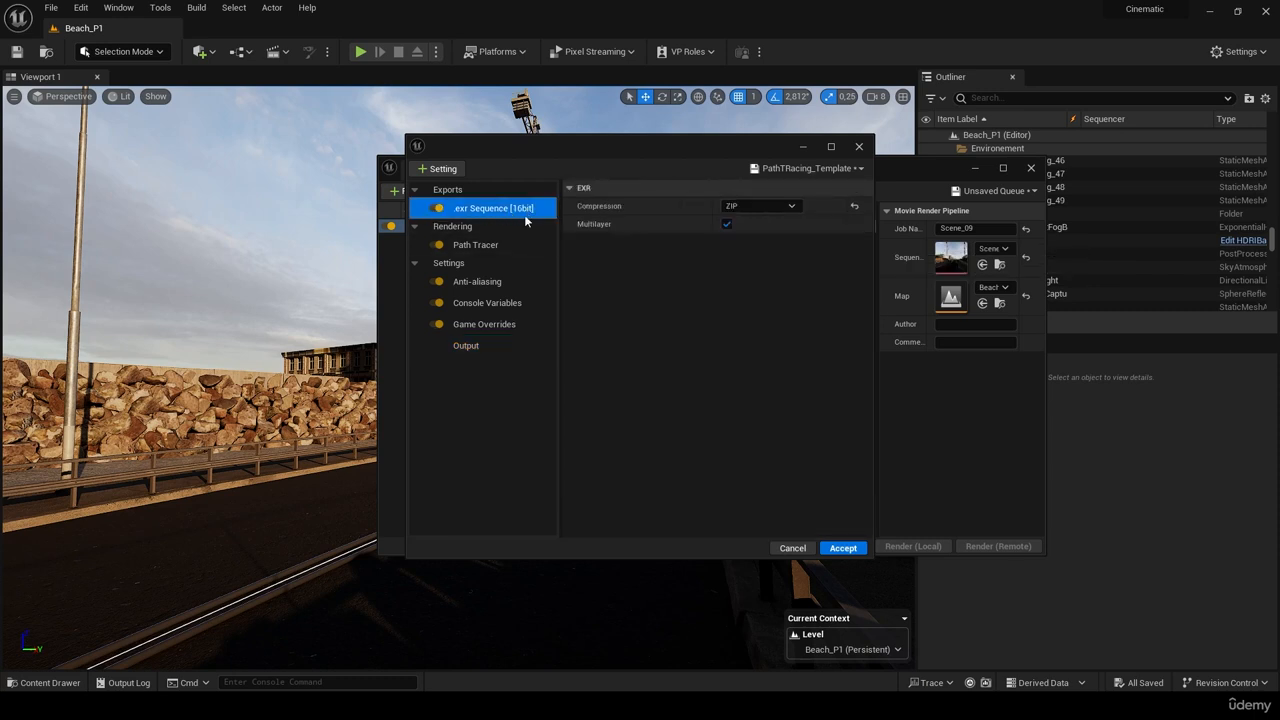
left_click(452, 172)
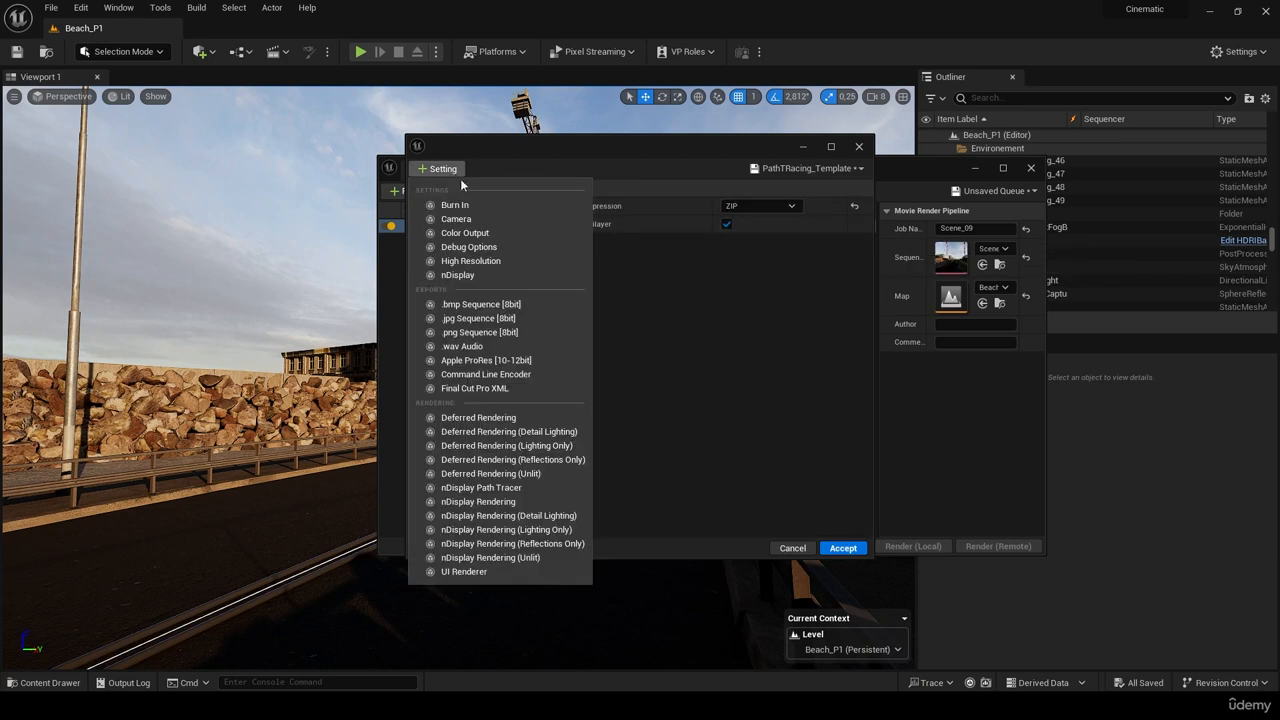
left_click(656, 321)
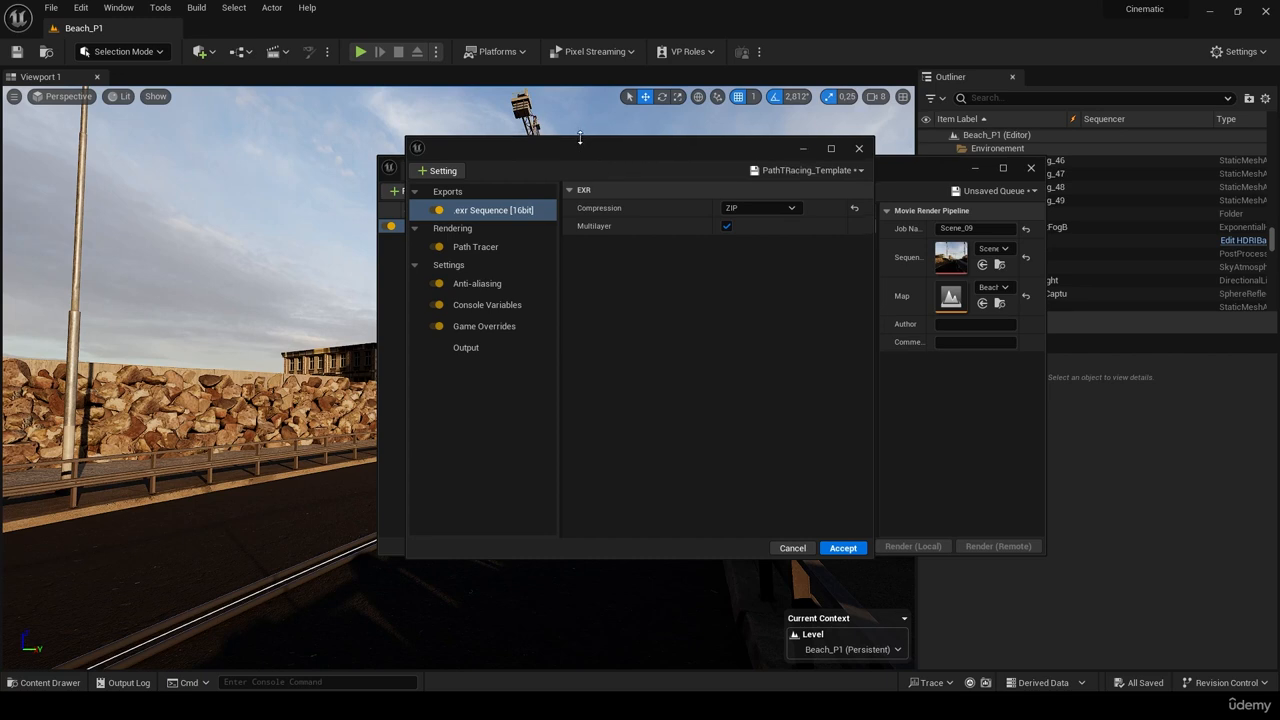
- Accept the PathTRacing_Template settings for Scene_09 and launch a local render
left_click_drag(600, 150, 727, 148)
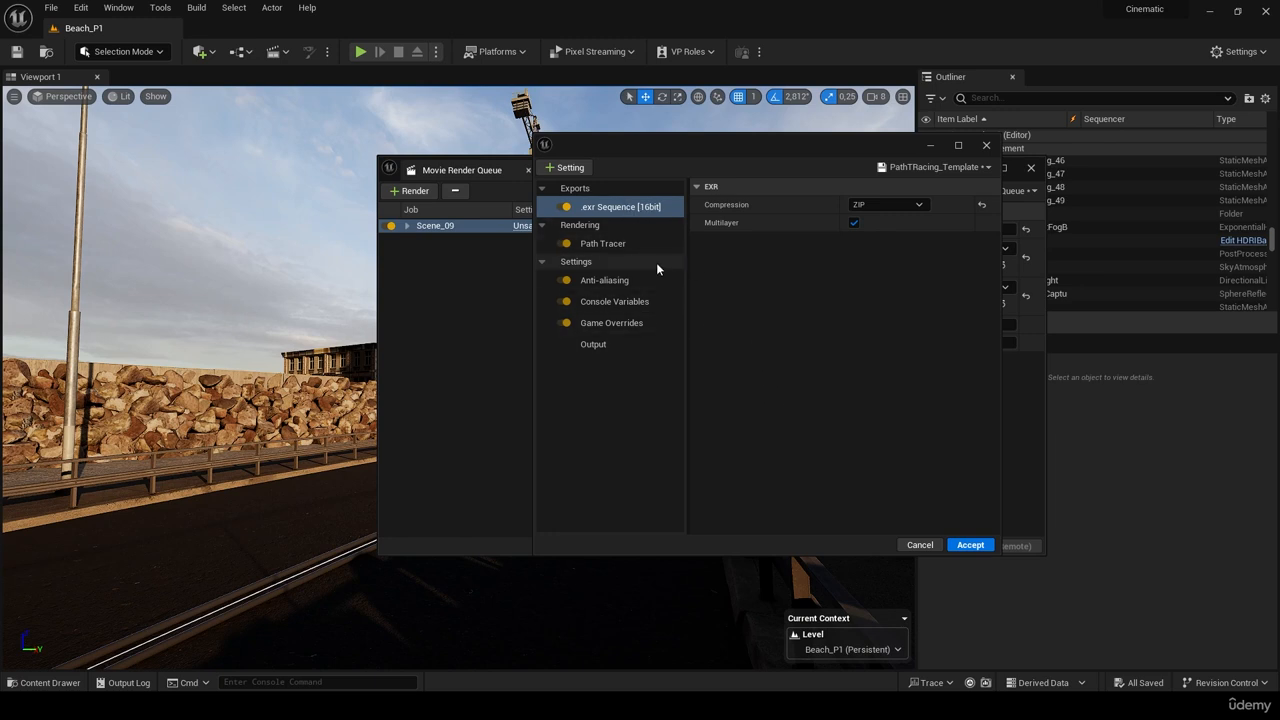
left_click(969, 546)
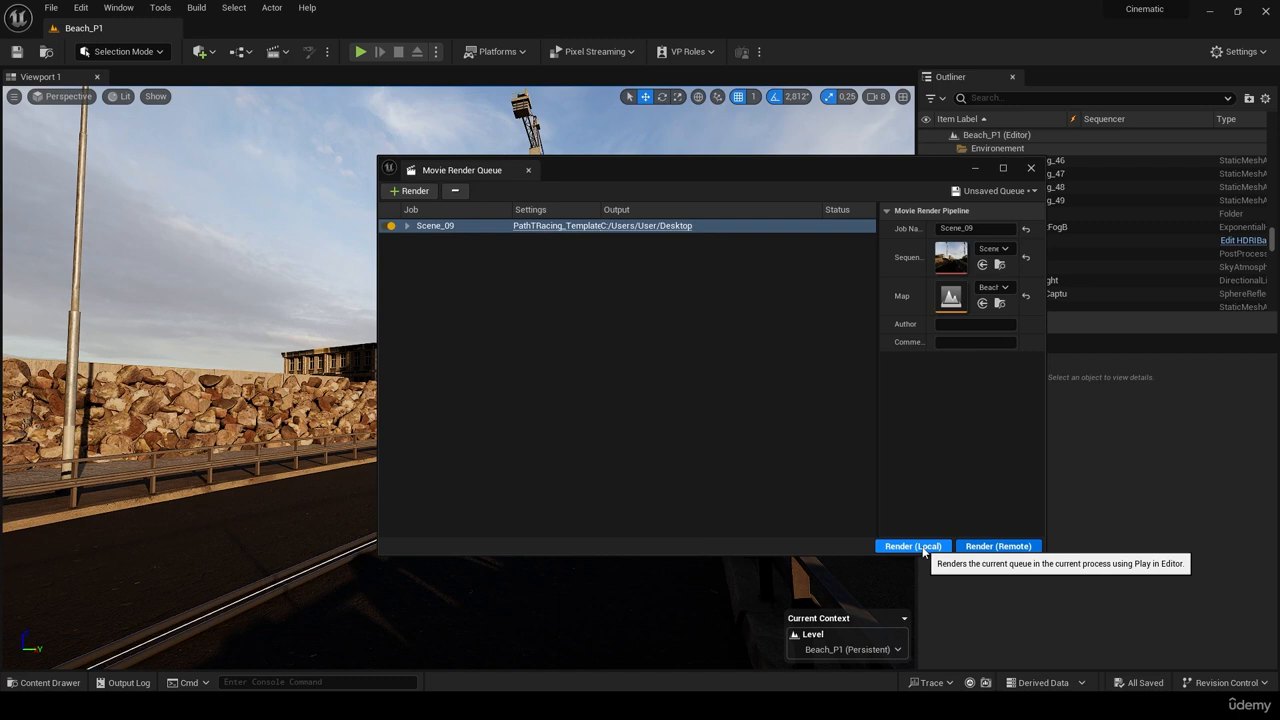
left_click(913, 546)
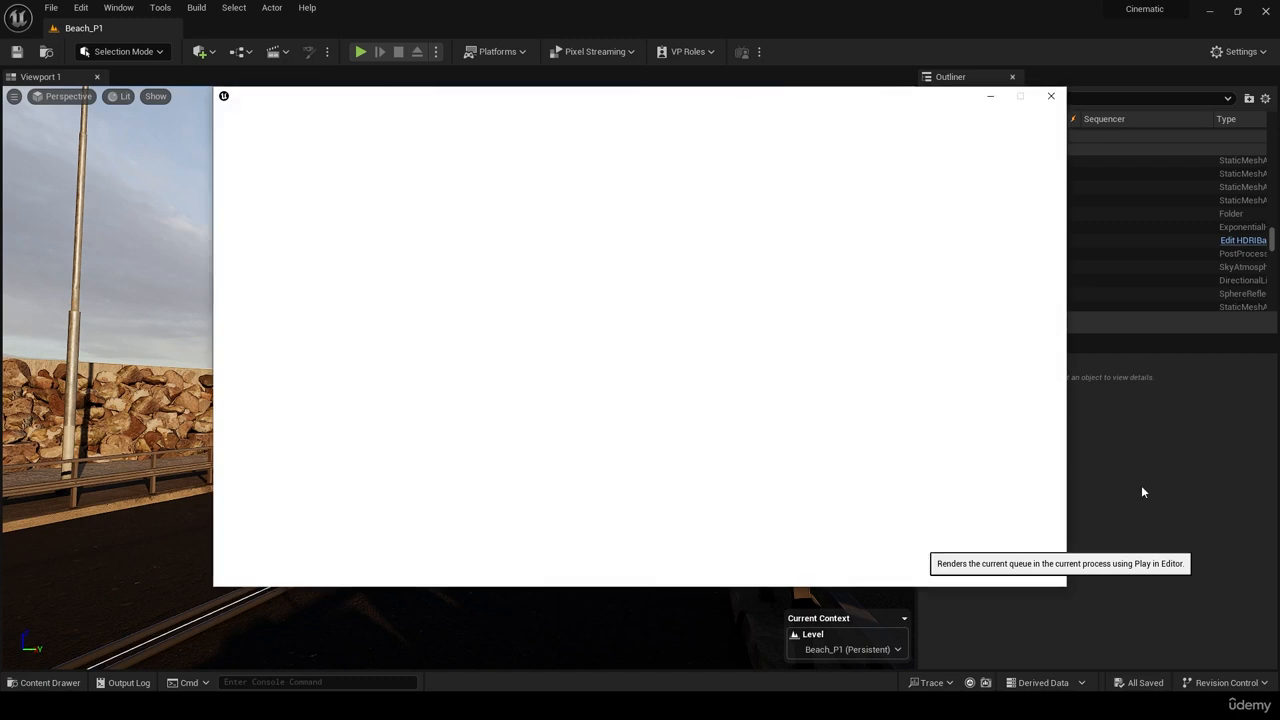